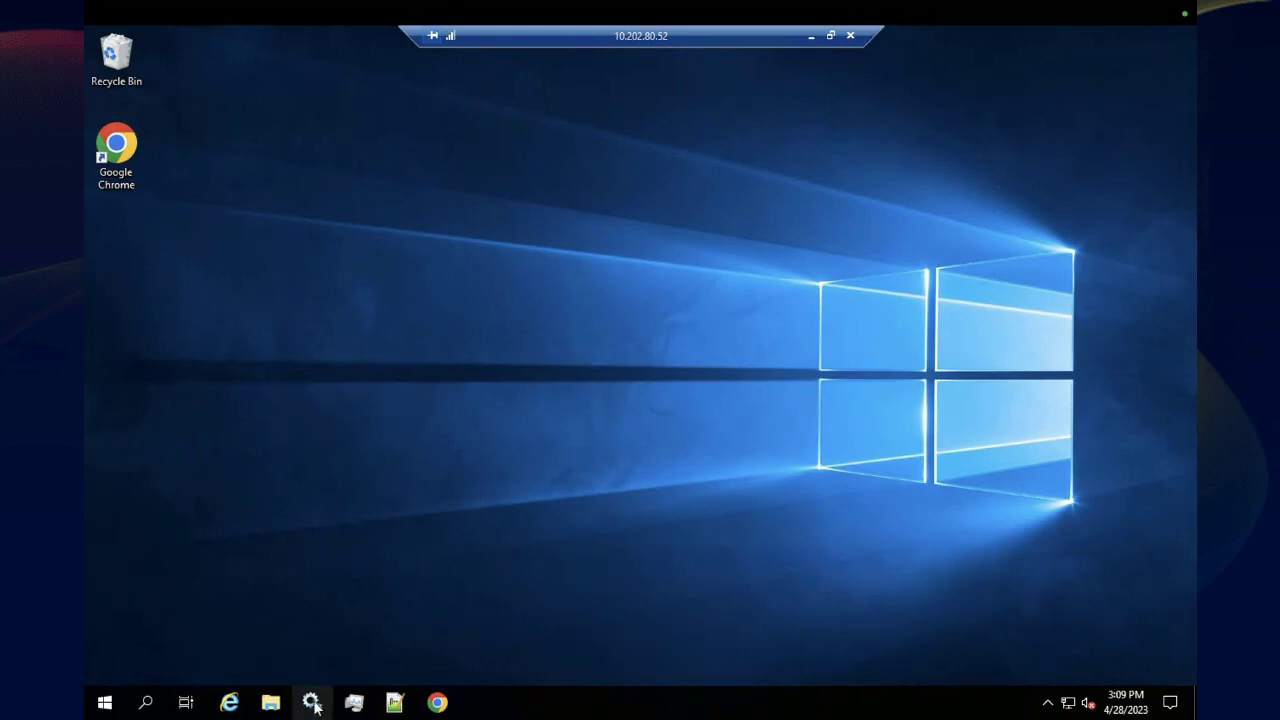
- Open the Windows Services console and select the AudioCodes AS service
left_click(312, 703)
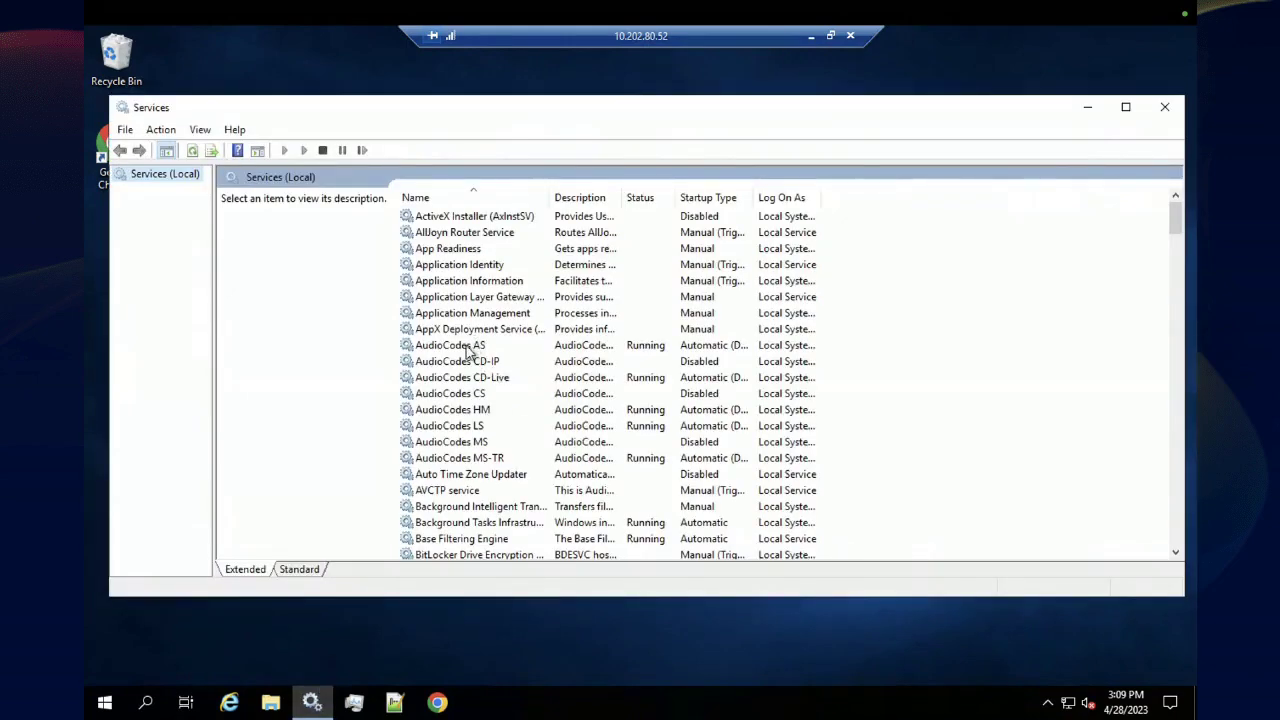
left_click(467, 350)
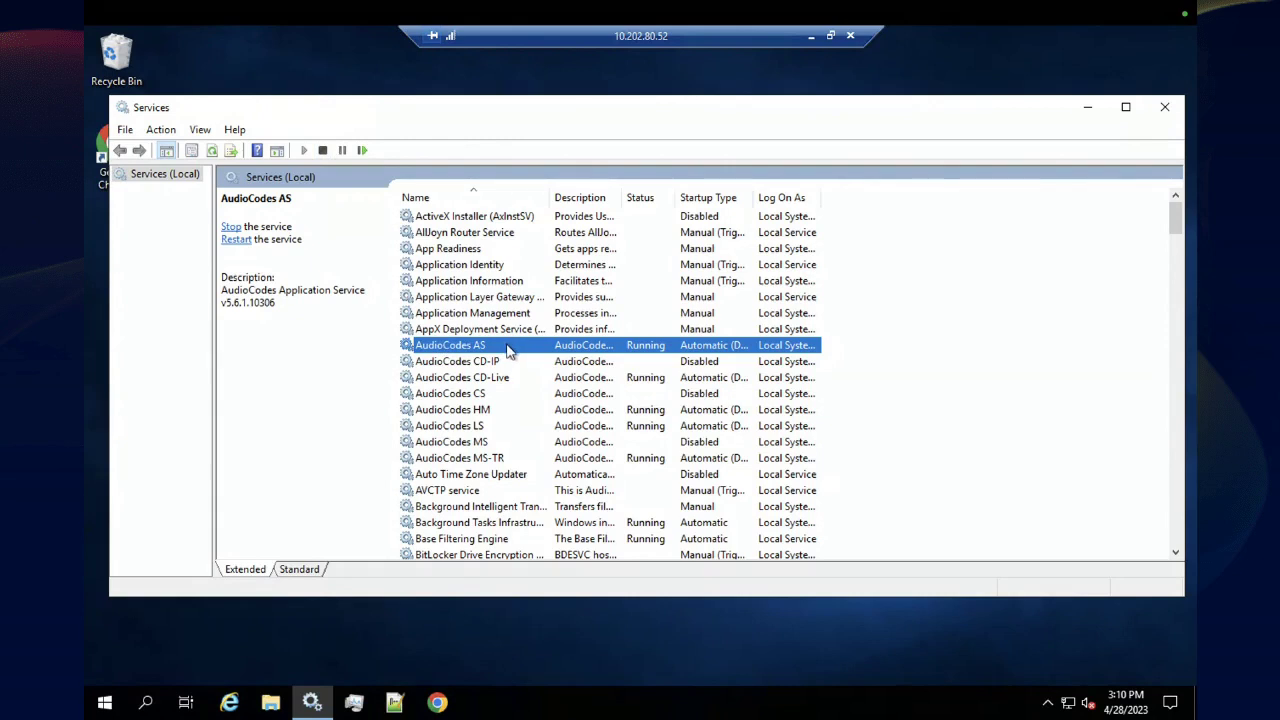
- Find wildfly-service.exe among Task Manager's detailed processes, view its process-ending options, and close Task Manager without ending it
right_click(490, 708)
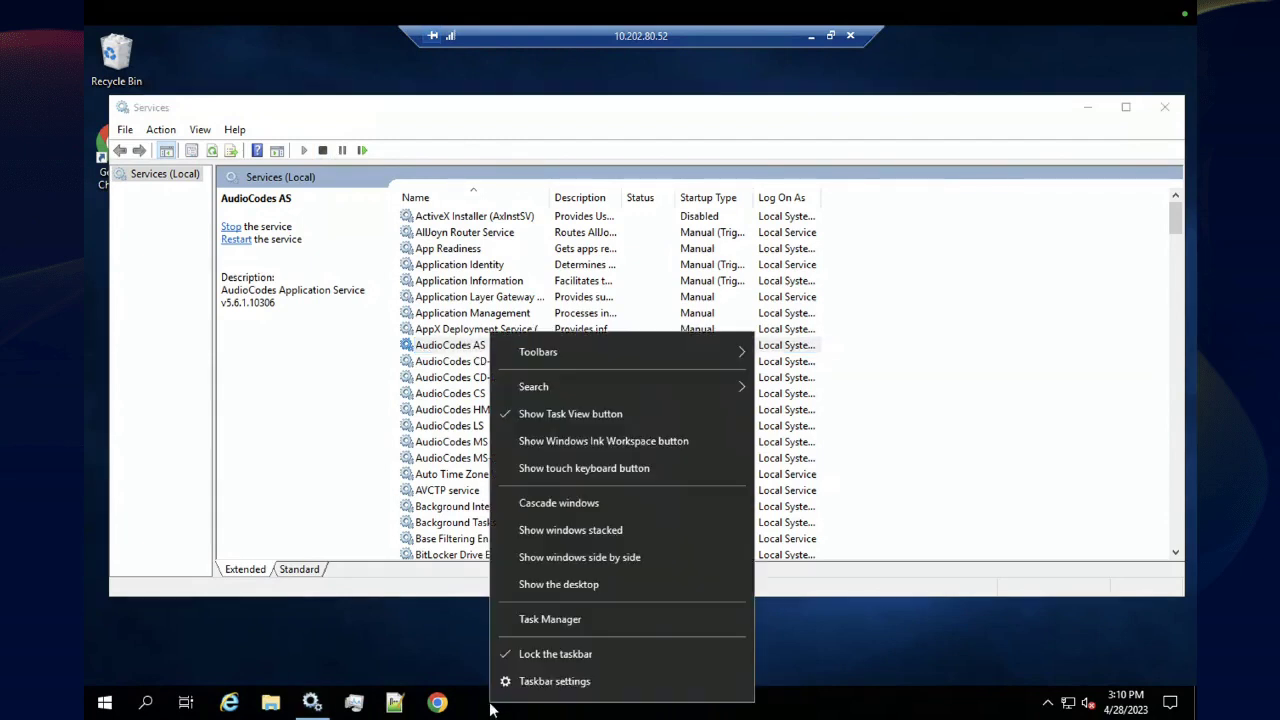
left_click(546, 620)
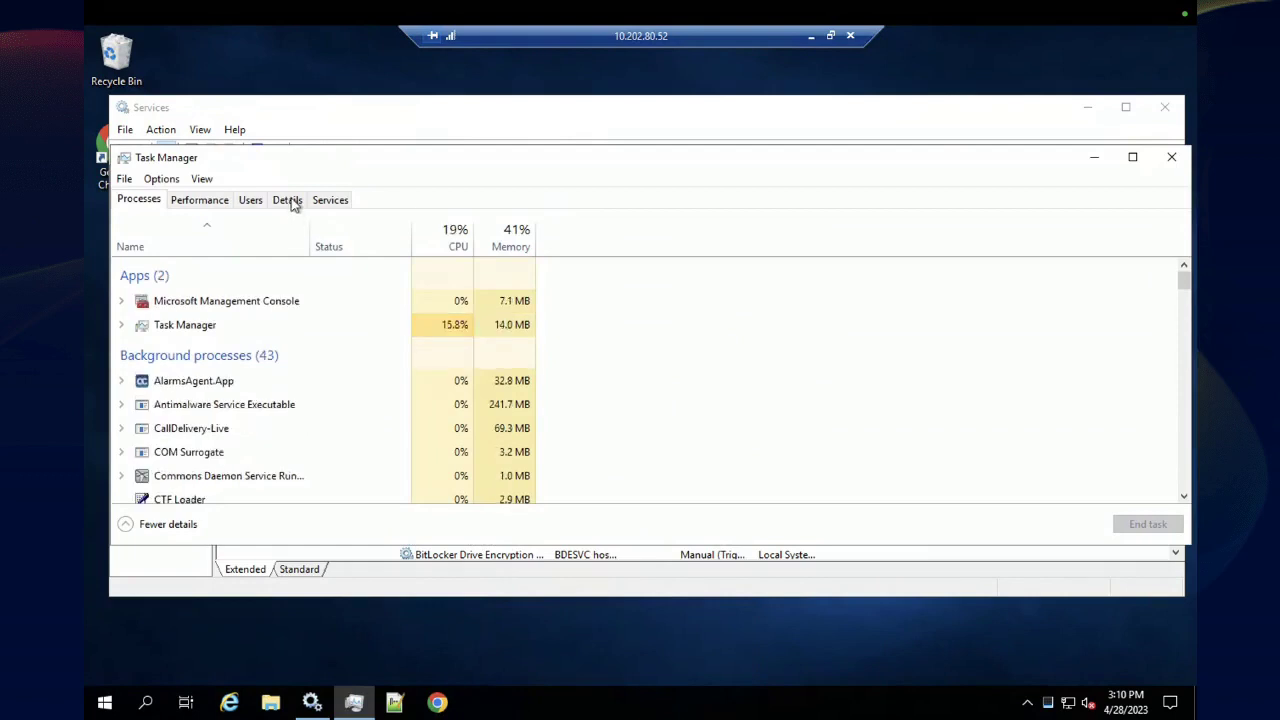
left_click(288, 200)
left_click(180, 347)
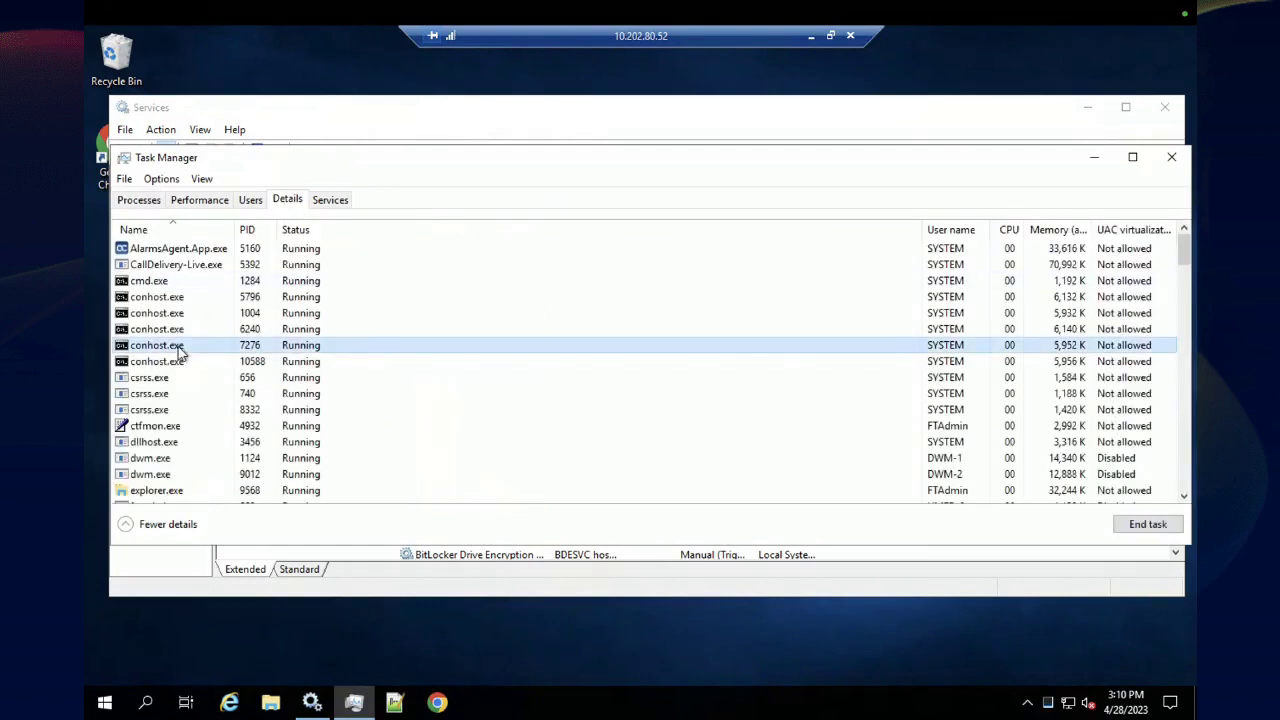
key("w")
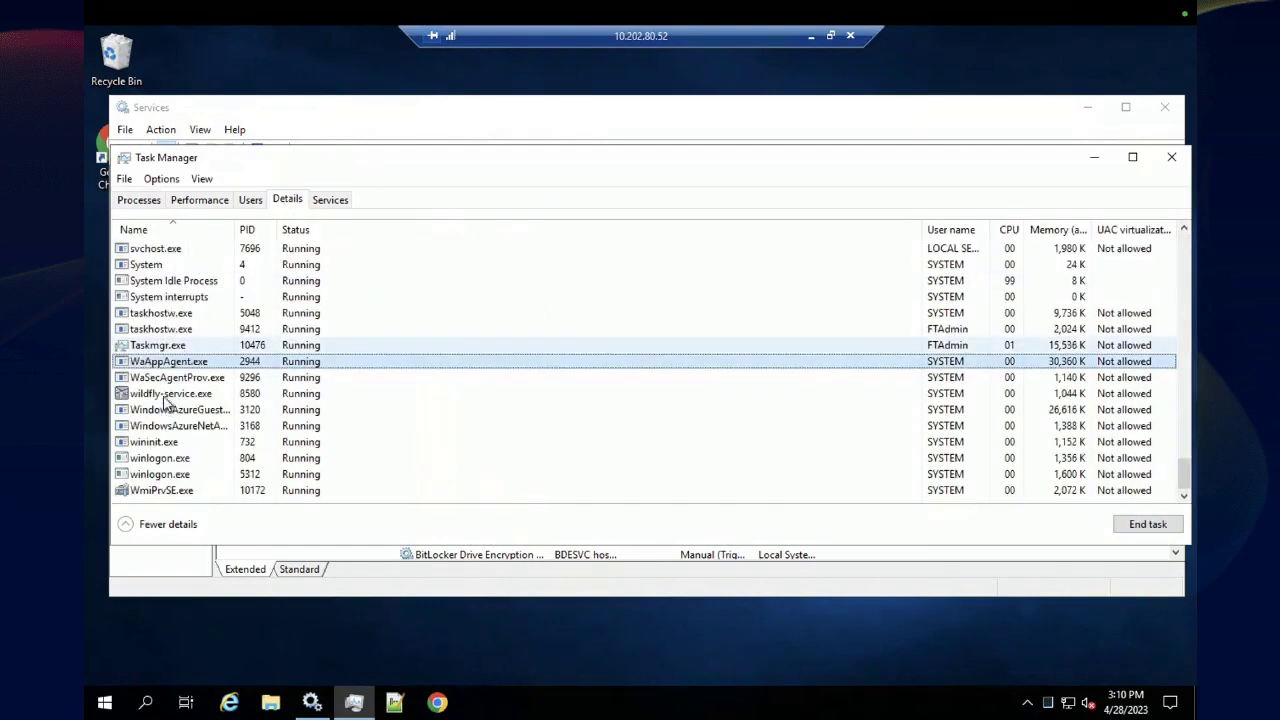
left_click(167, 396)
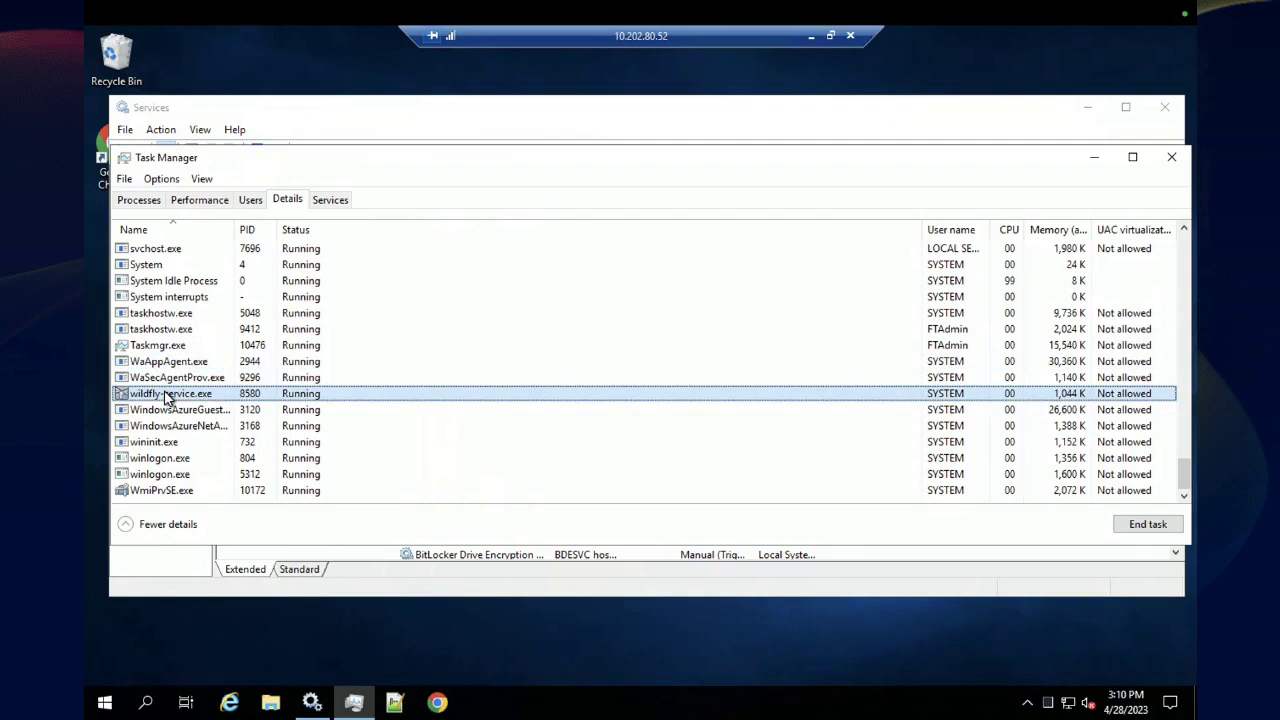
right_click(167, 396)
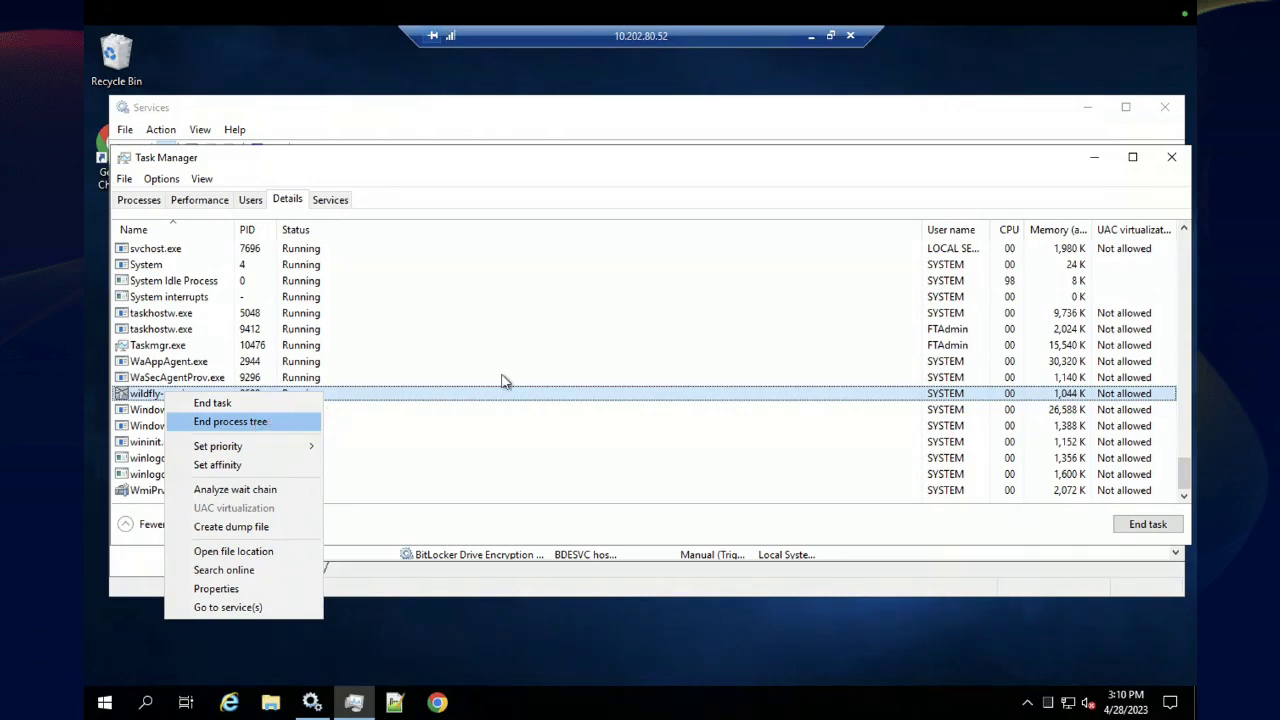
left_click(1174, 161)
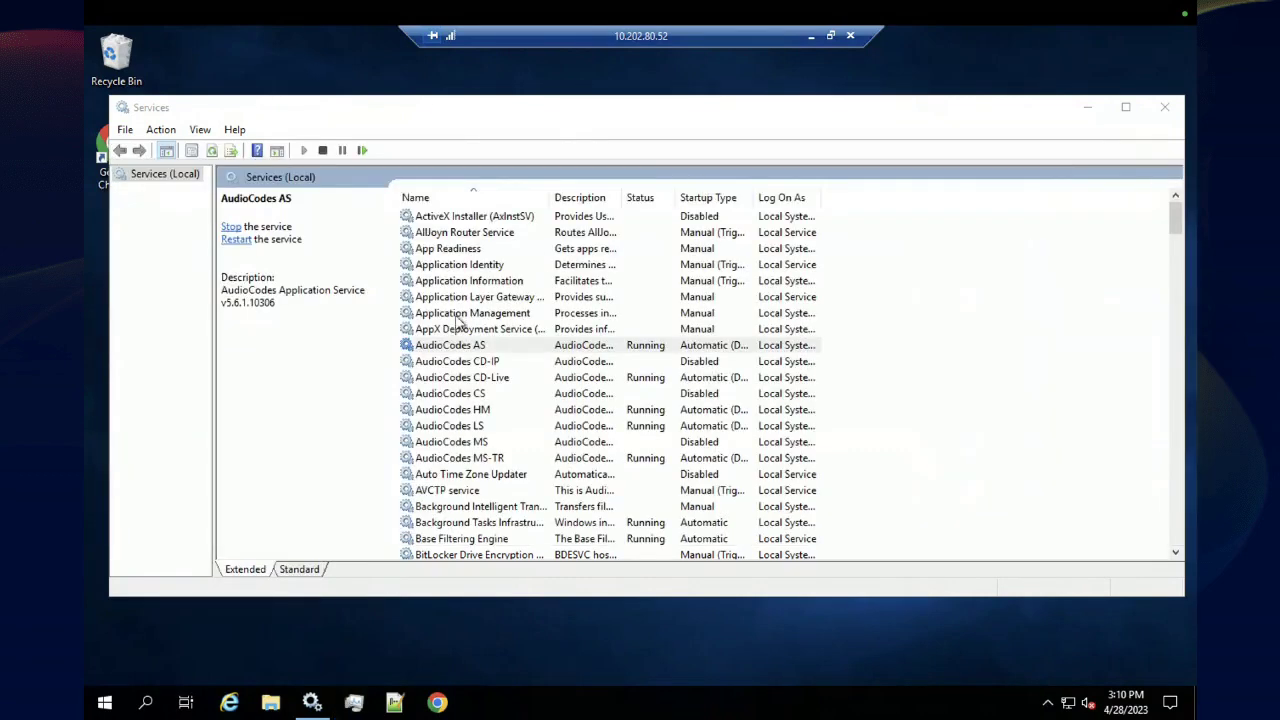
- Stop the AudioCodes AS service and close the Services console
left_click(488, 346)
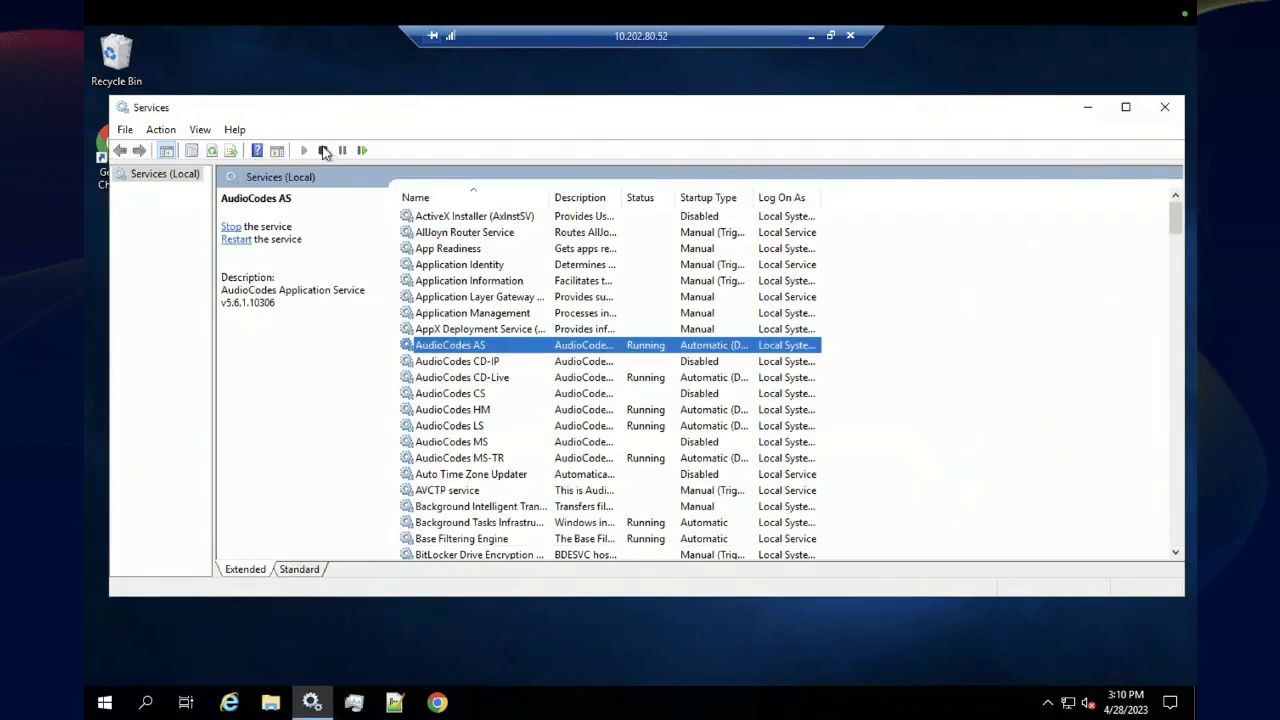
left_click(325, 152)
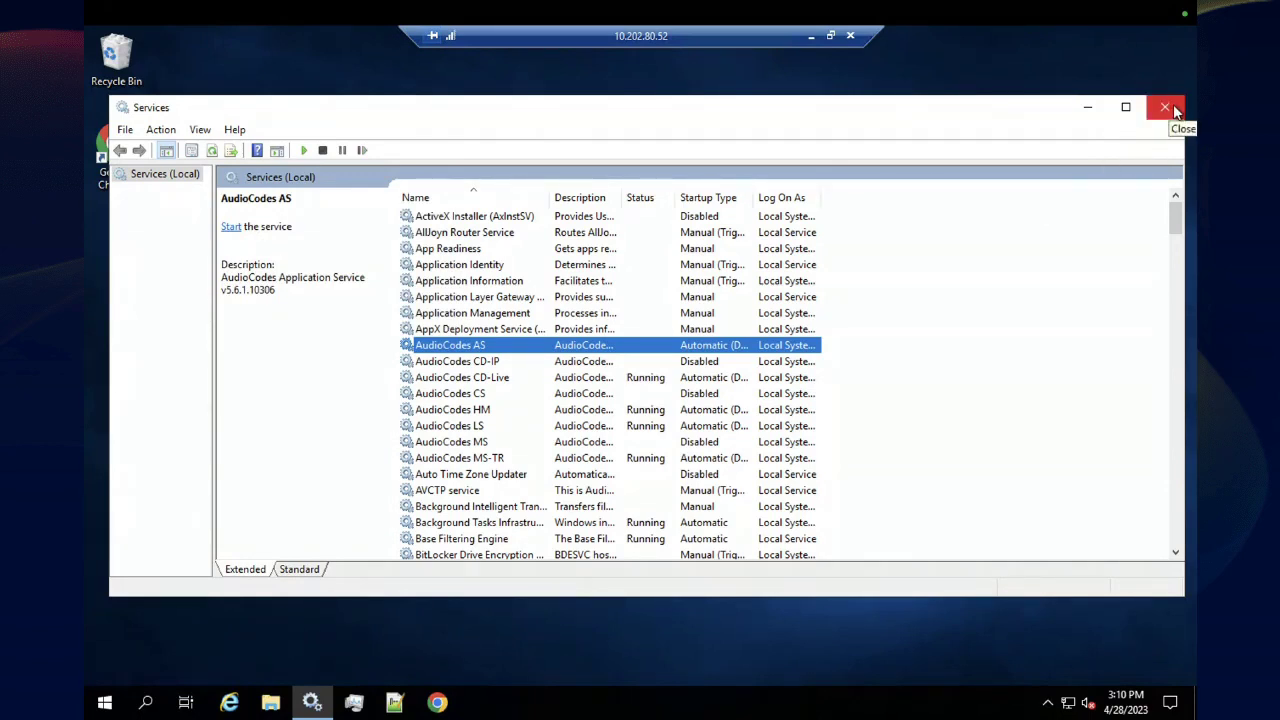
left_click(1165, 107)
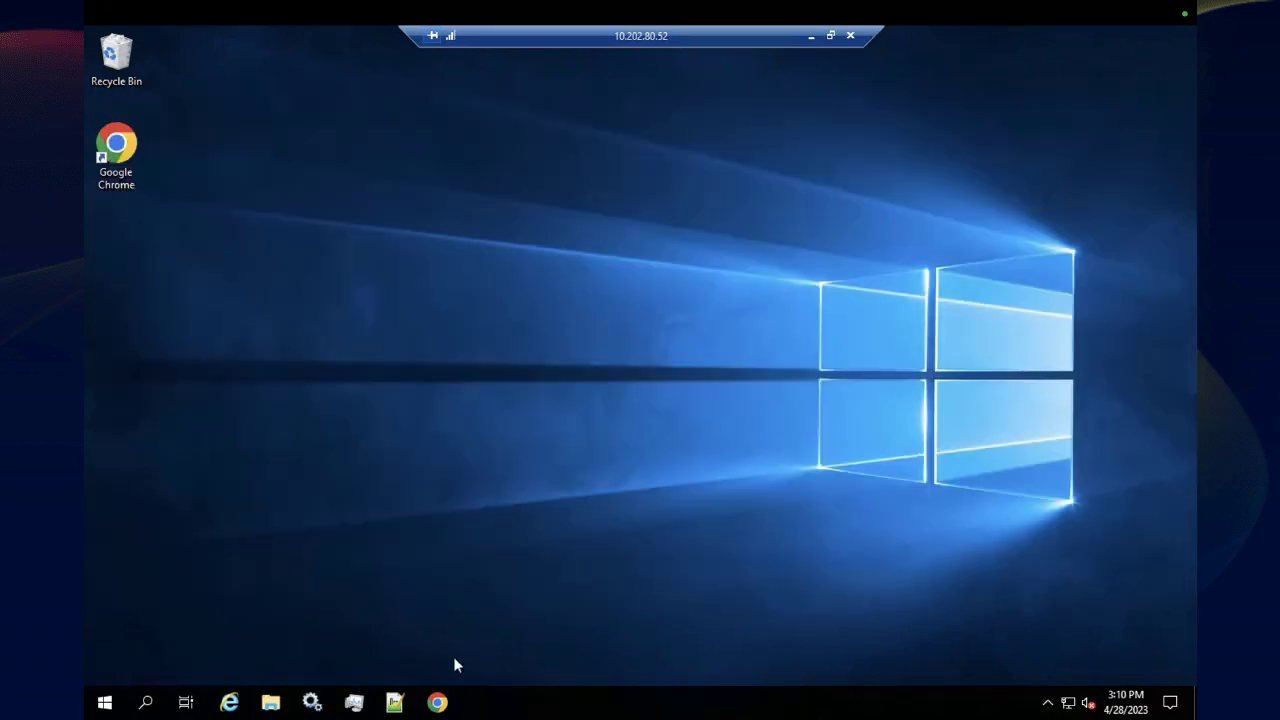
- Open the folder C:\Program Files\AUDIOCODES\SmartTap\AS\domain\servers\smarttap\data in File Explorer
left_click(269, 704)
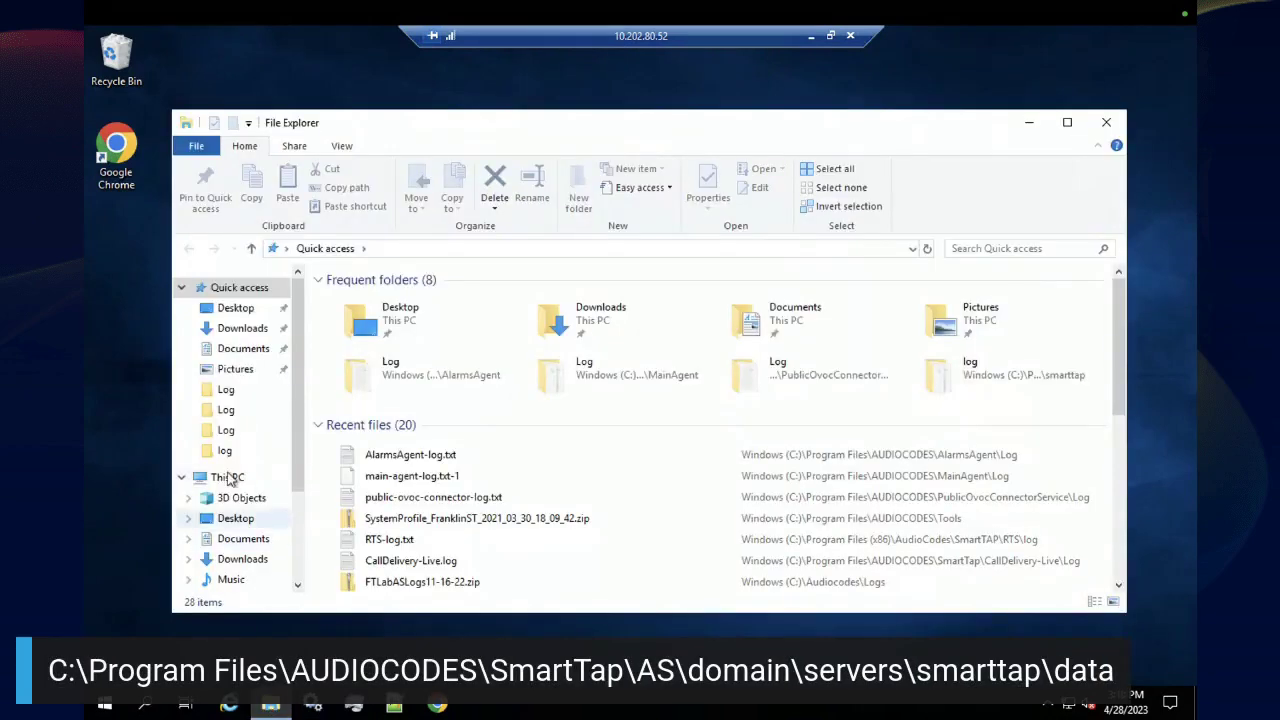
left_click(228, 478)
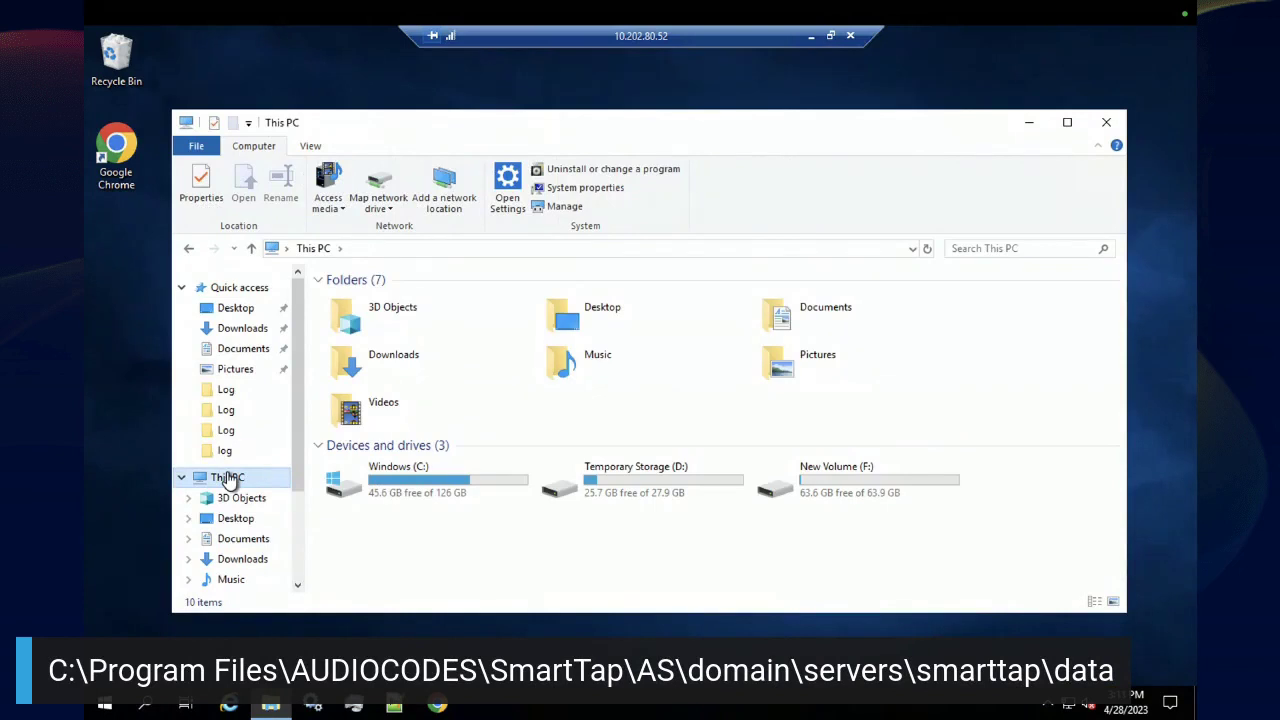
double_click(415, 487)
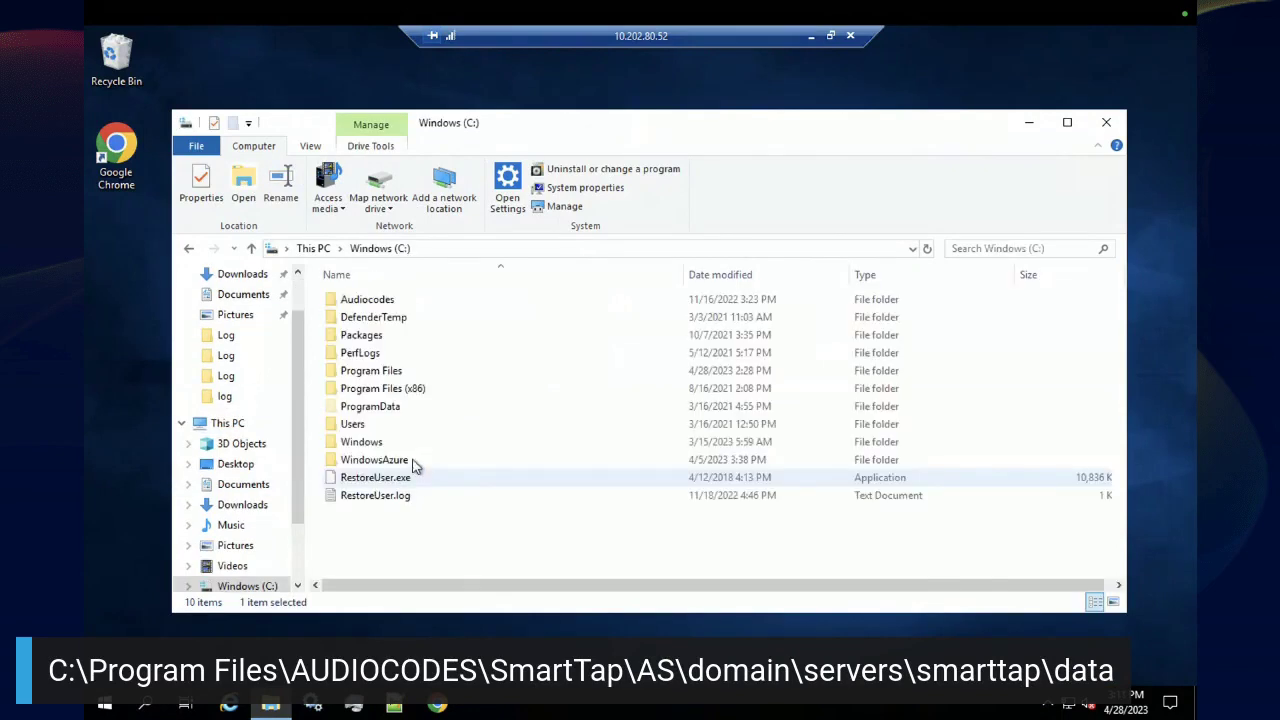
double_click(376, 371)
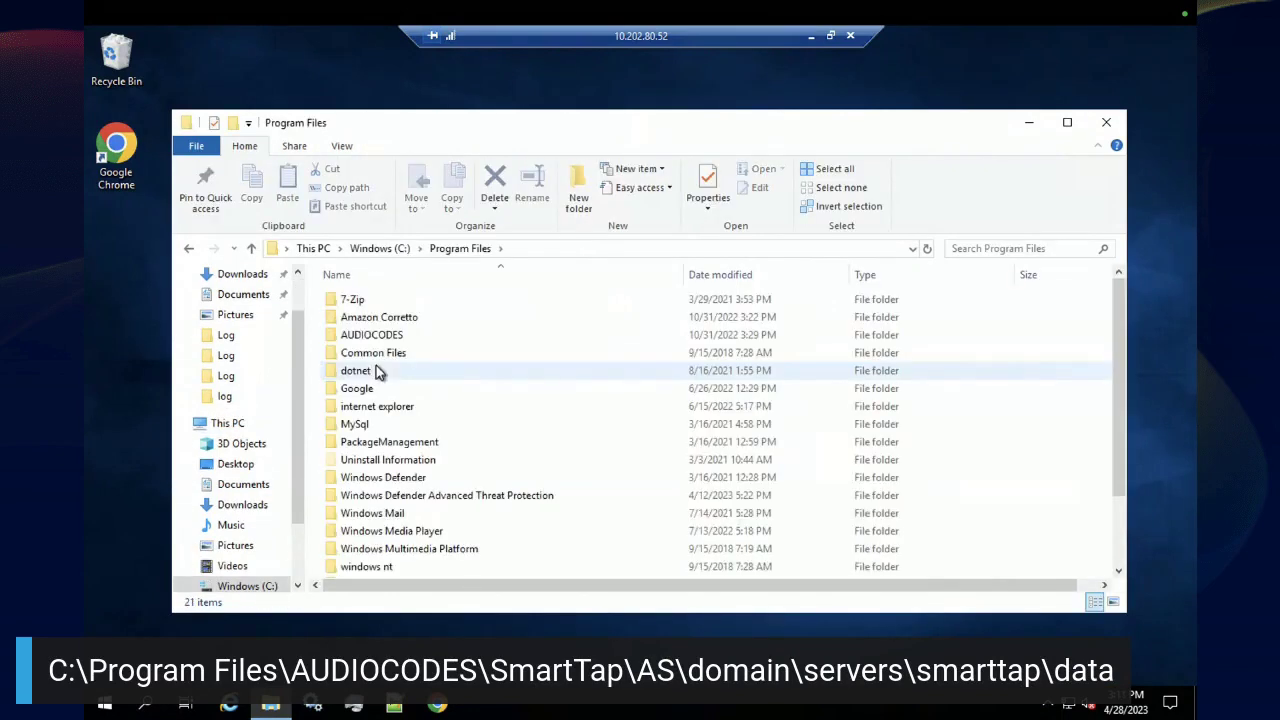
double_click(378, 337)
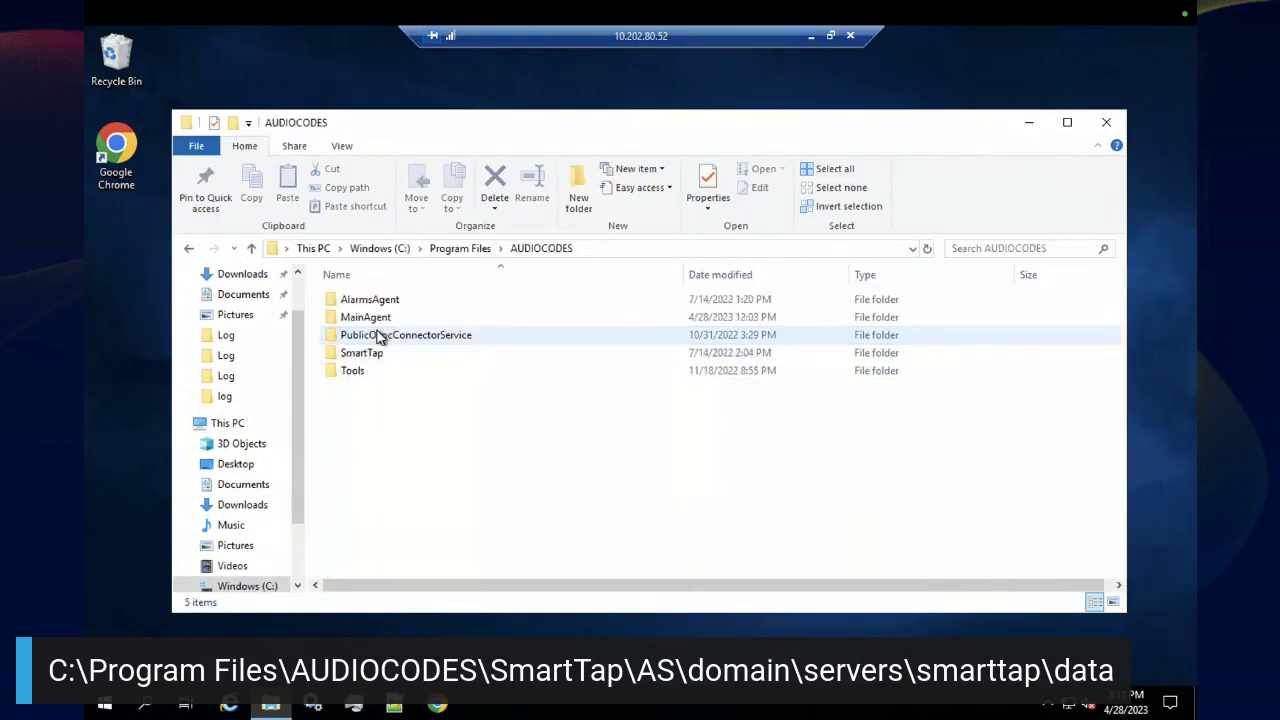
double_click(364, 355)
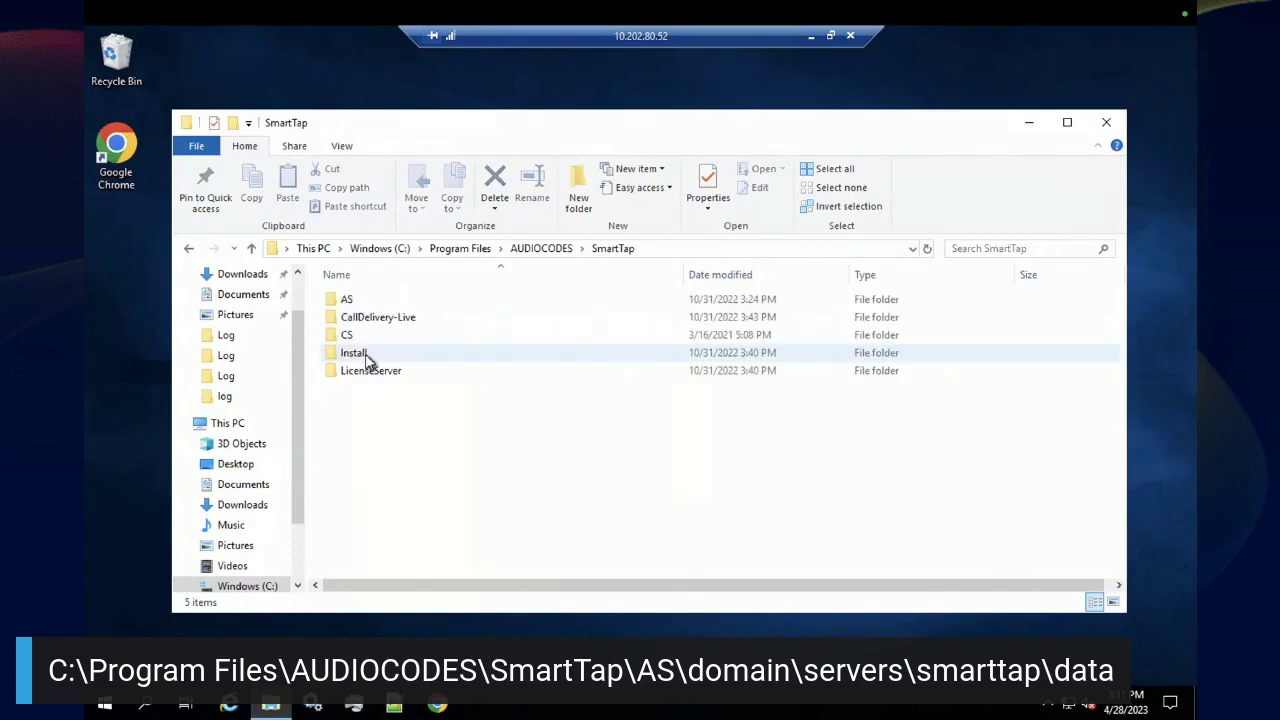
double_click(350, 302)
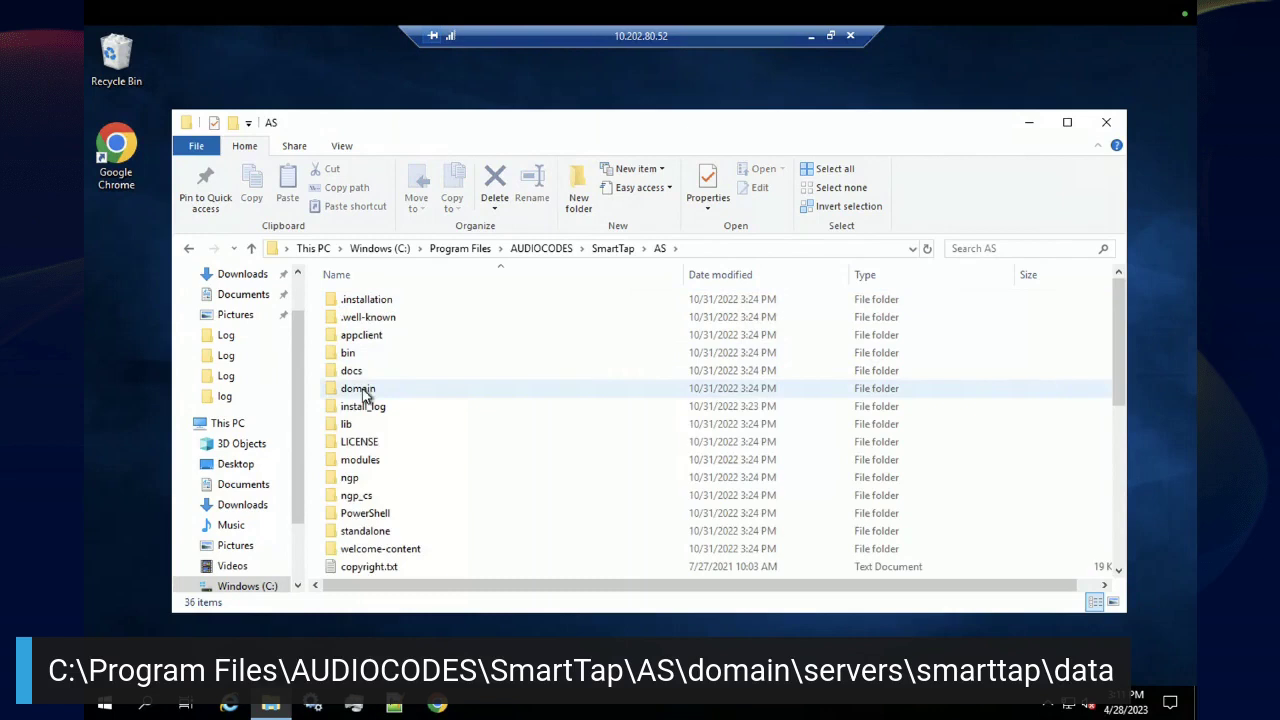
double_click(366, 389)
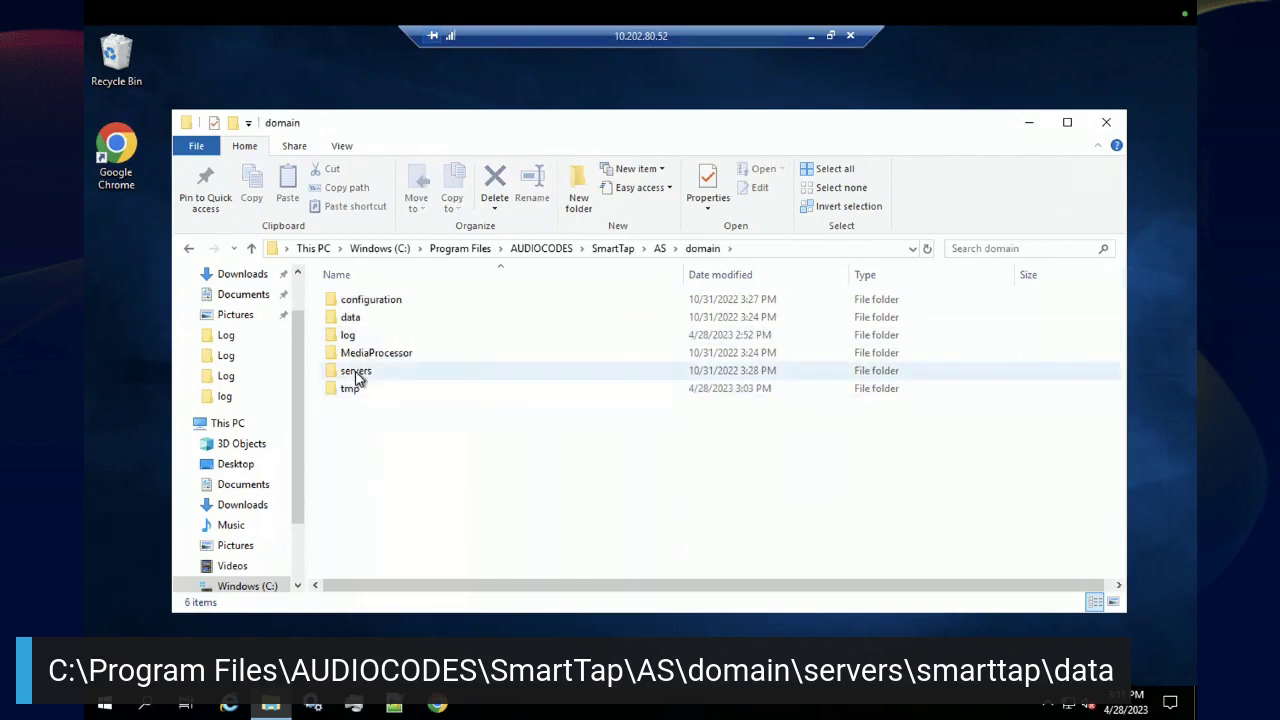
double_click(358, 372)
double_click(361, 302)
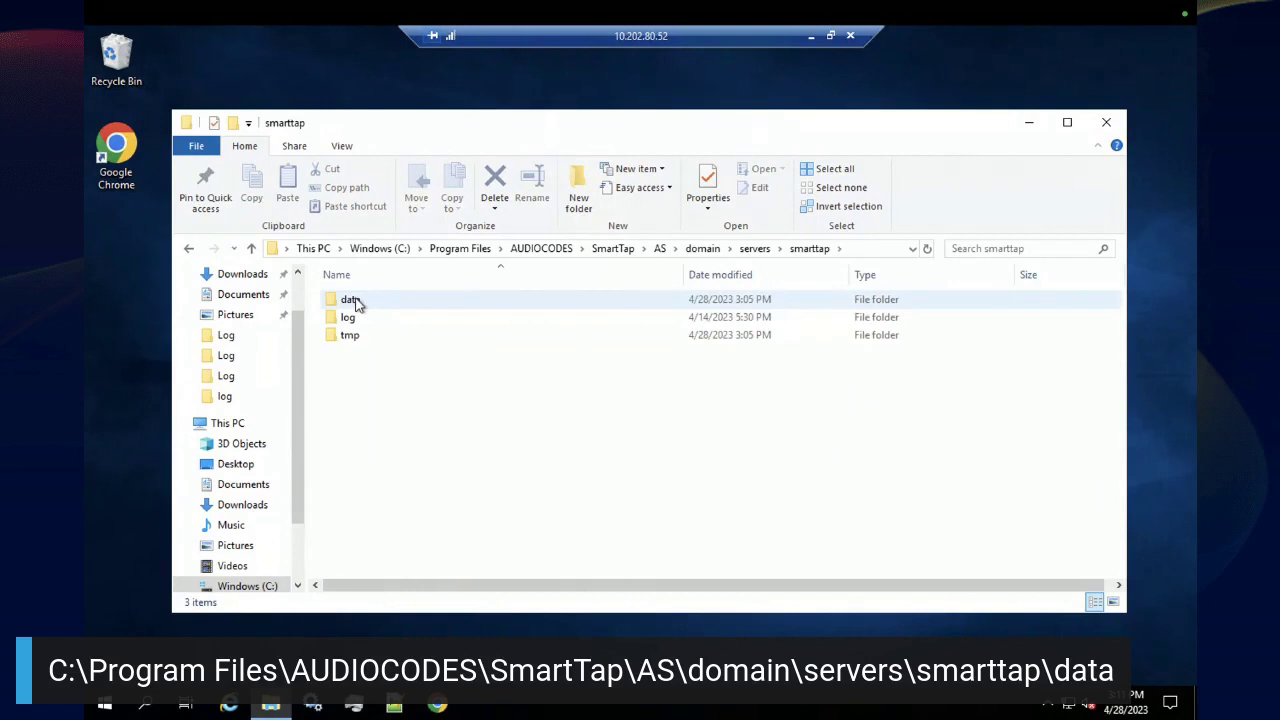
double_click(352, 300)
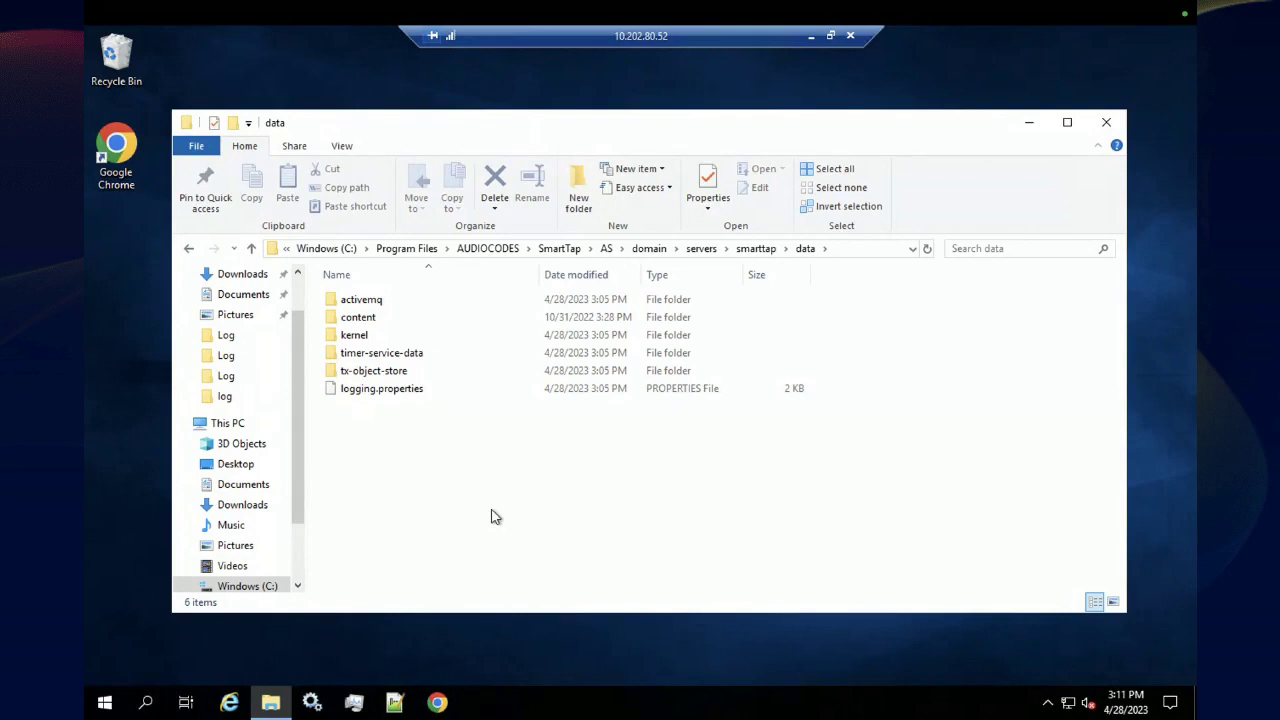
- Delete the activemq, kernel, timer-service-data and tx-object-store folders from the data folder, keeping content and logging.properties
left_click(364, 304)
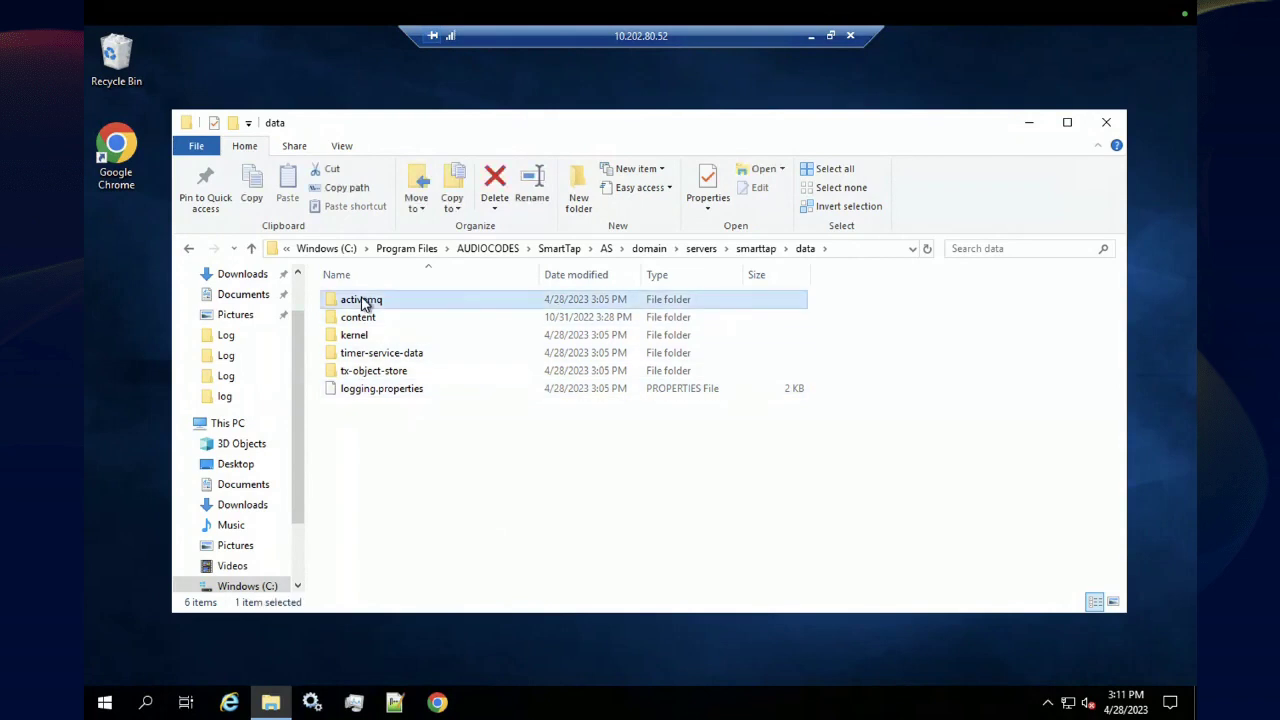
left_click(365, 336, "ctrl")
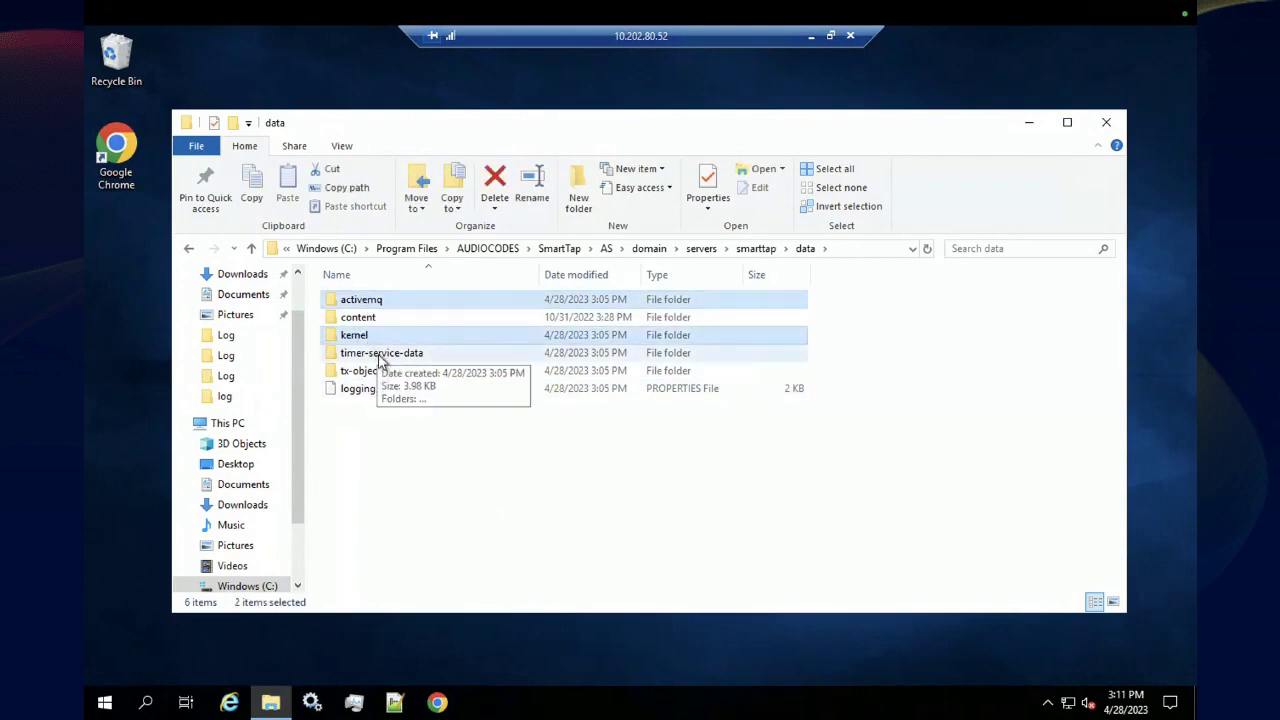
left_click(380, 356, "ctrl")
left_click(363, 372, "ctrl")
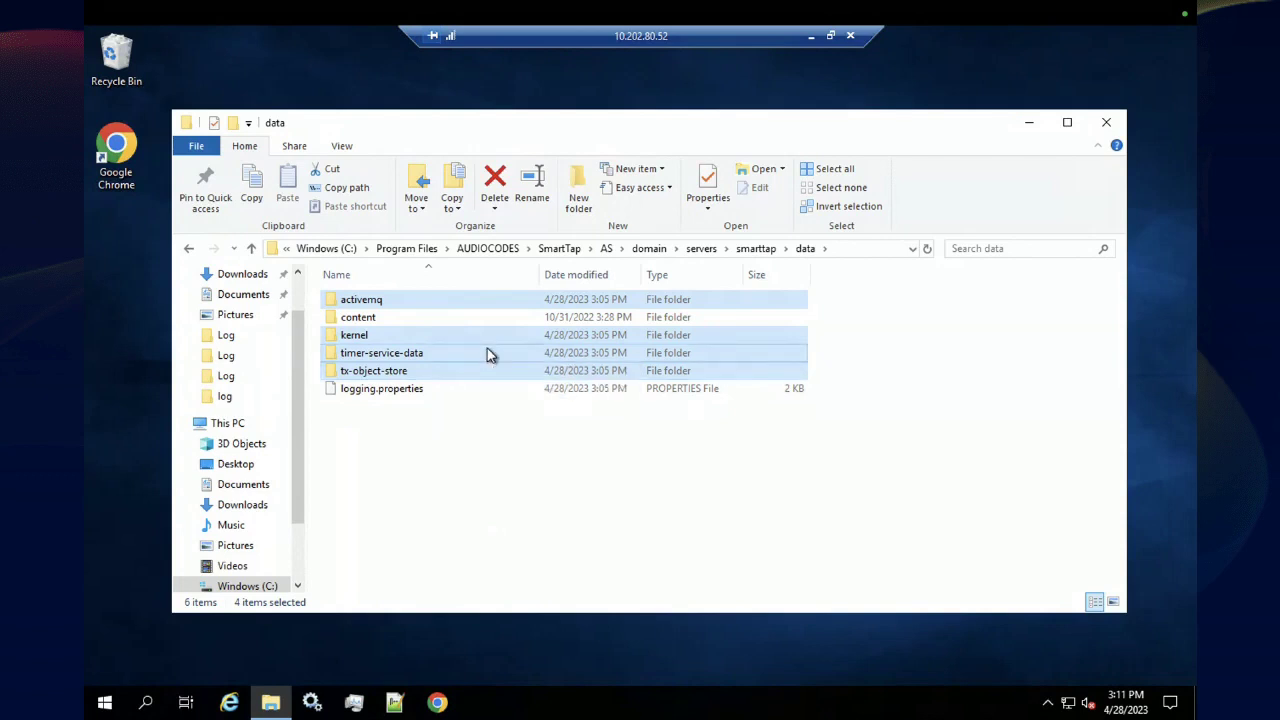
right_click(487, 349)
left_click(555, 547)
right_click(499, 331)
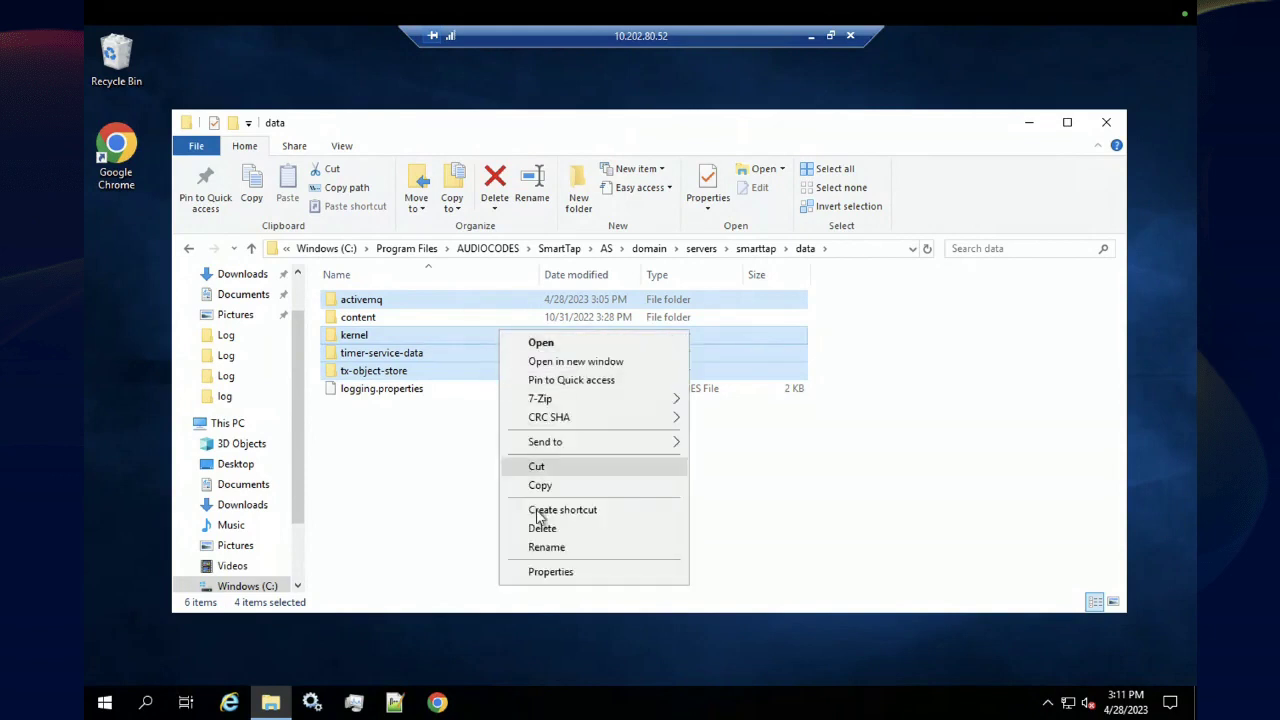
left_click(541, 528)
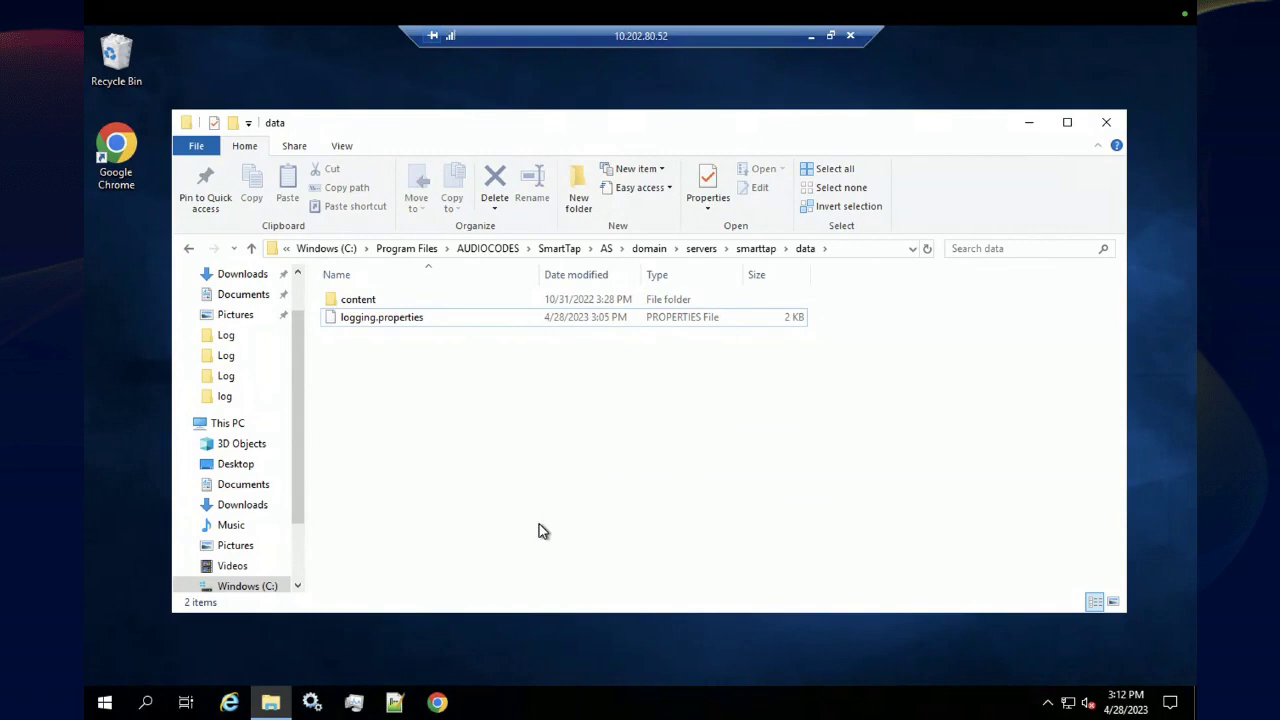
- Start the AudioCodes AS service from the Services console, closing the data folder window and the console
left_click(312, 703)
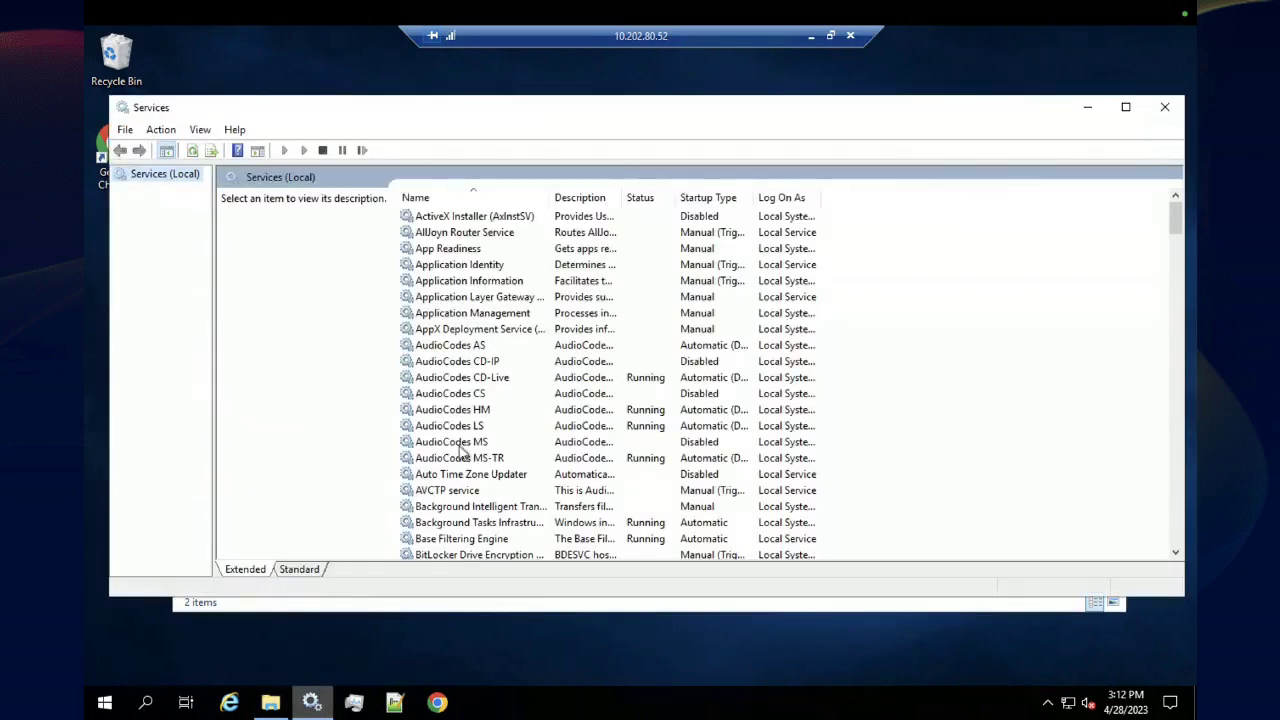
left_click(466, 347)
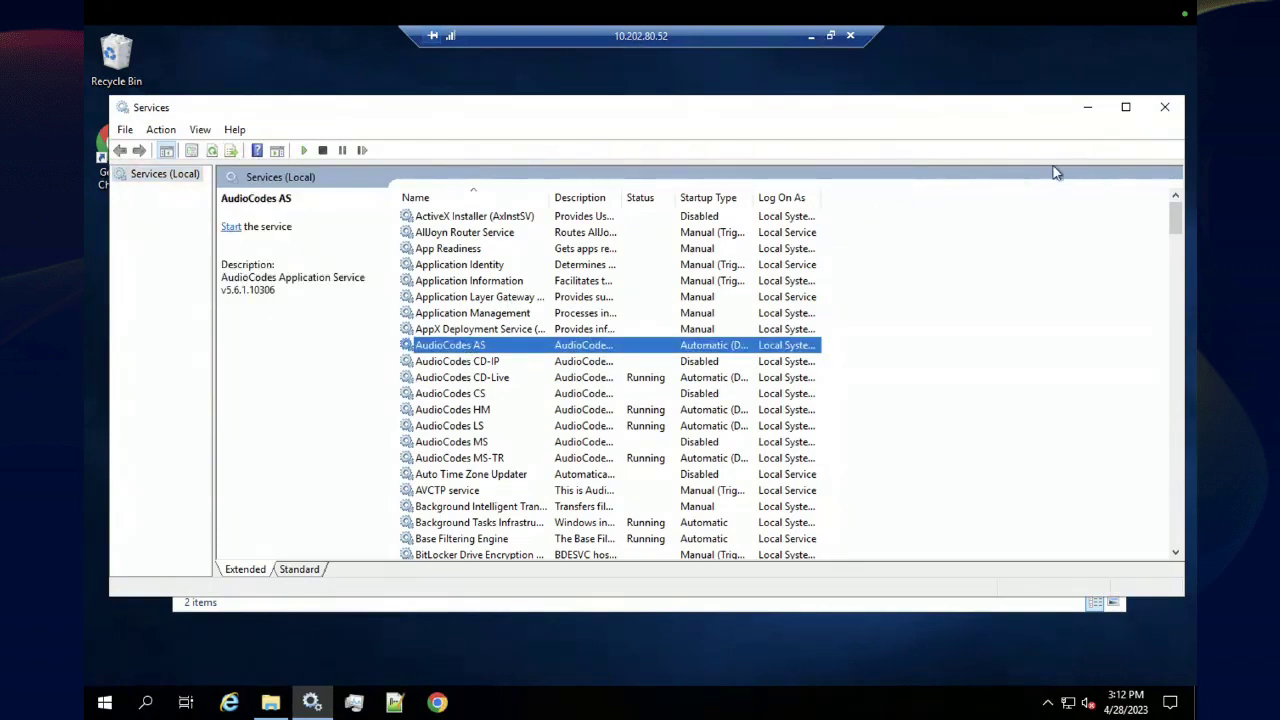
left_click(724, 607)
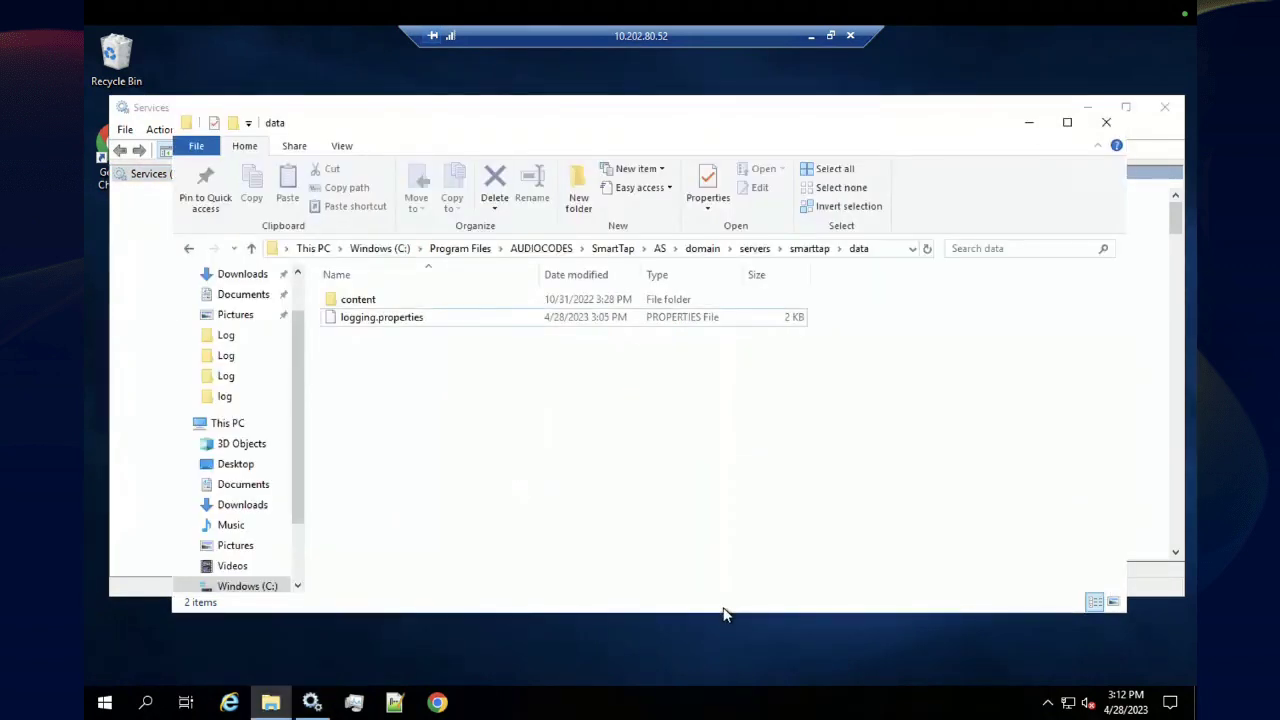
left_click(1108, 122)
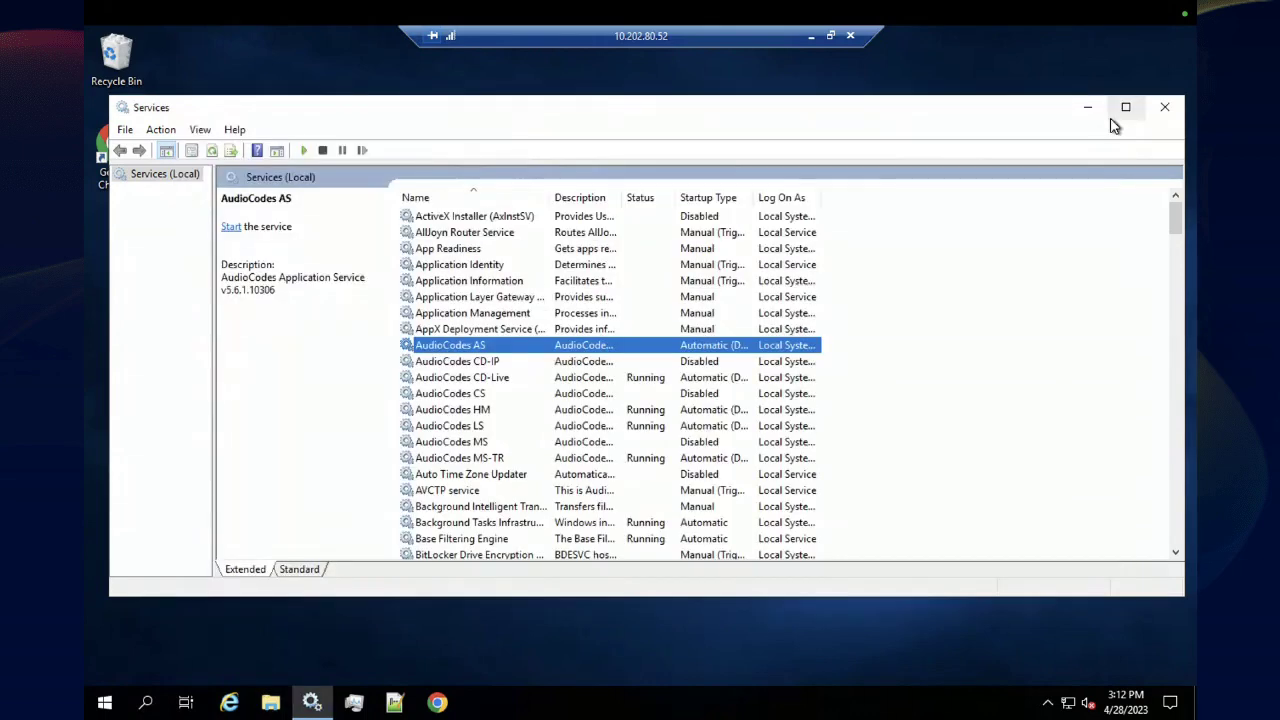
left_click(303, 150)
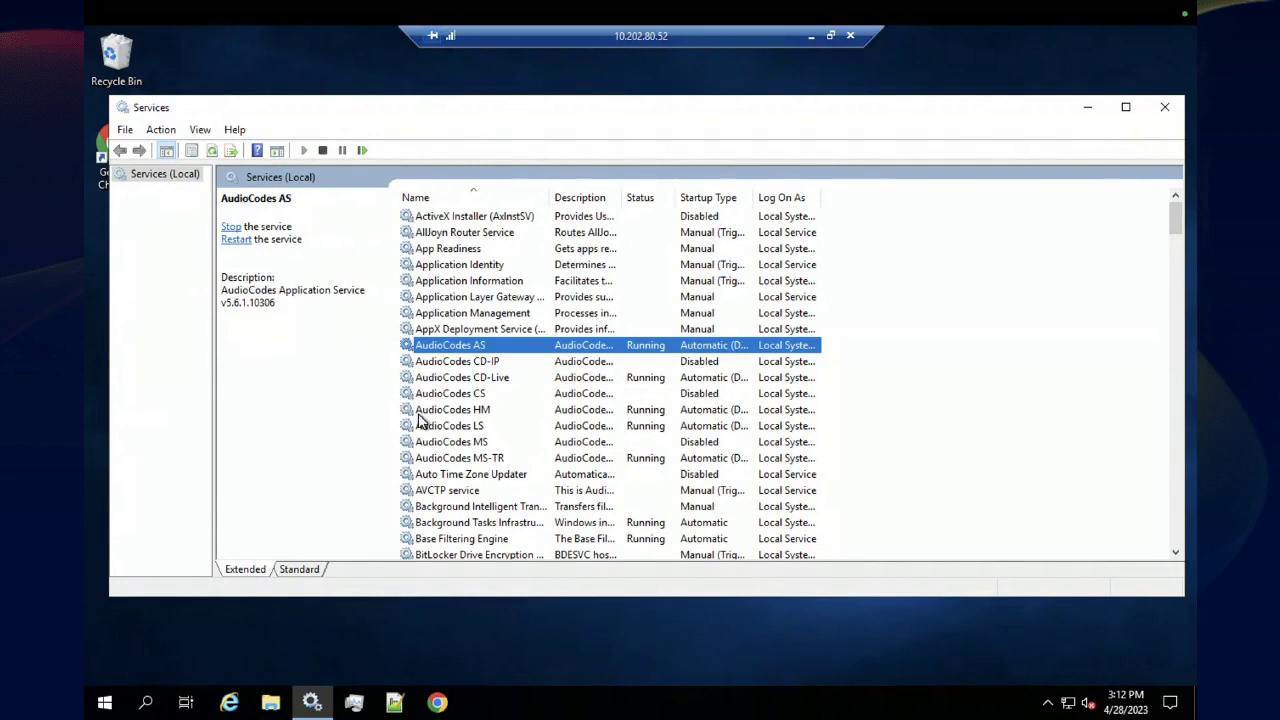
left_click(1165, 107)
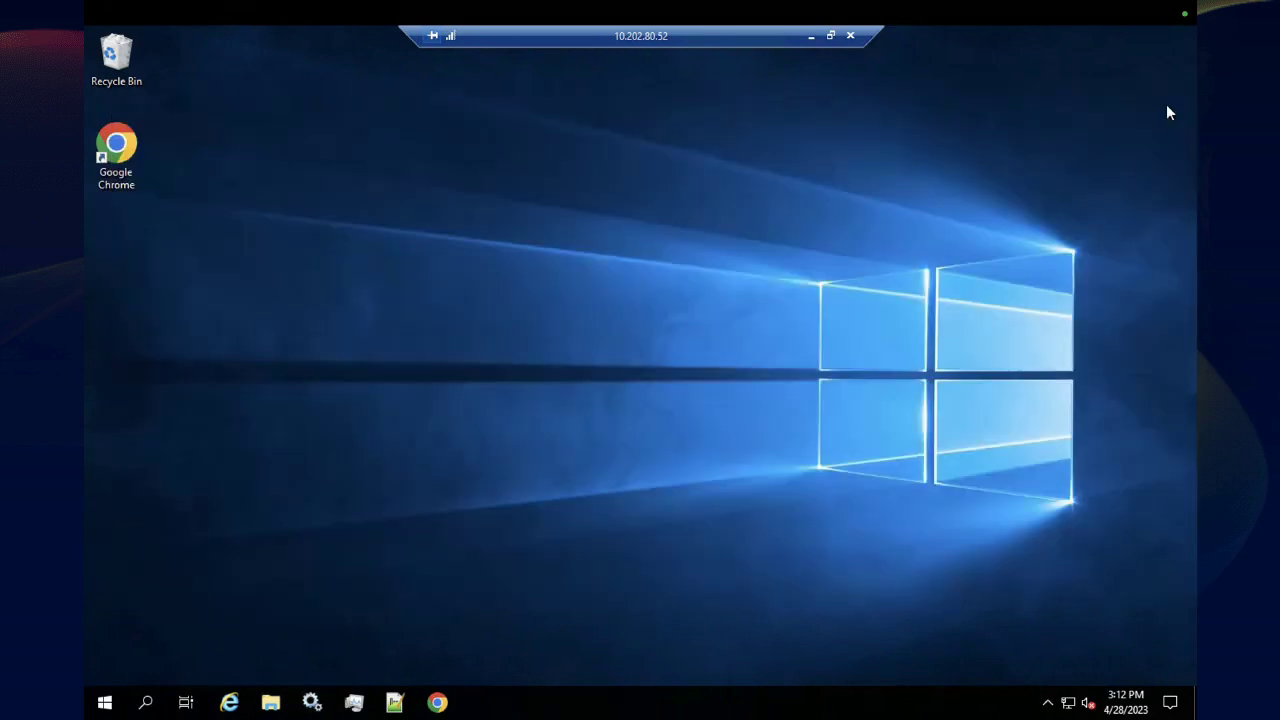
- Switch to Google Chrome and browse to localhost to test the SmartTAP web interface
left_click(438, 703)
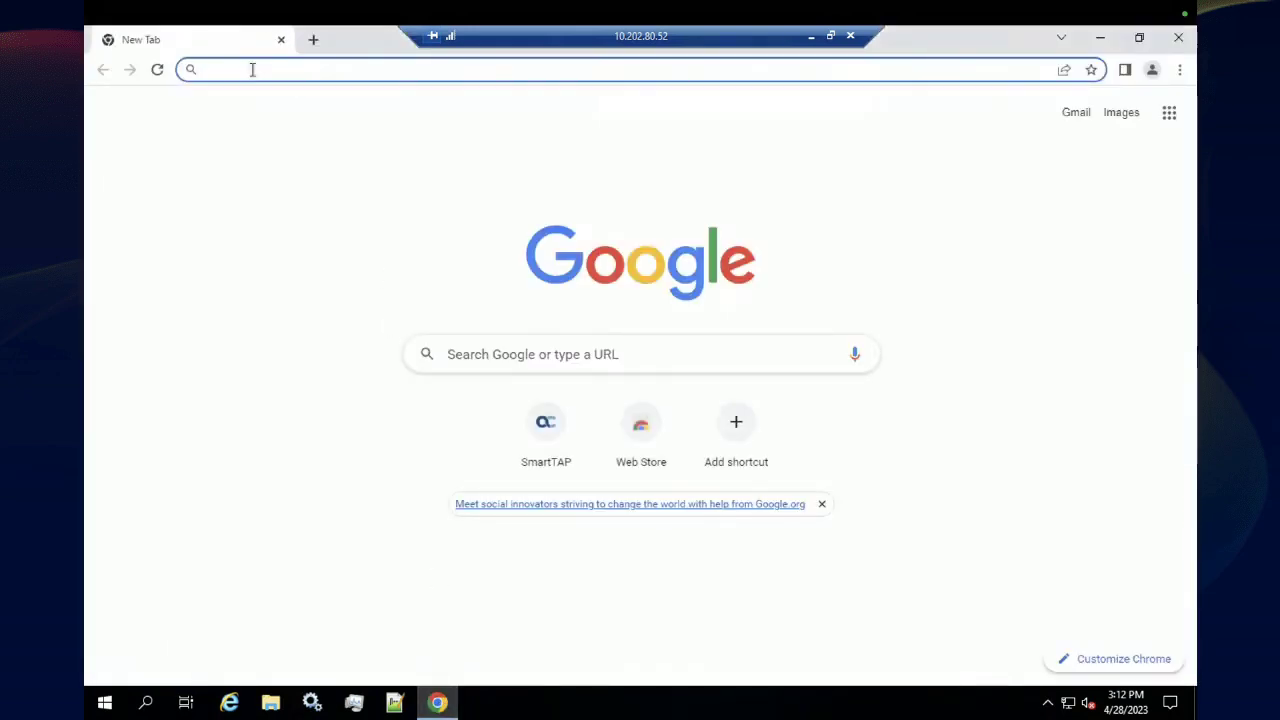
left_click(251, 68)
type("localhost")
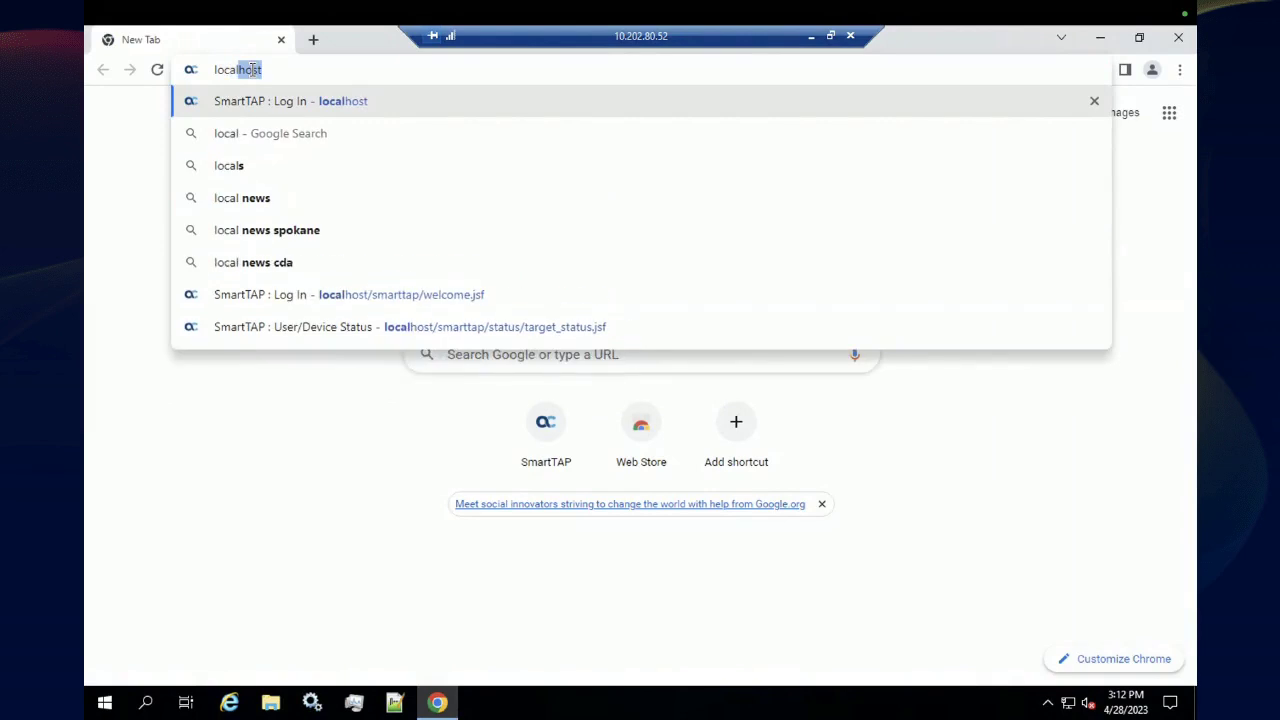
key("Return")
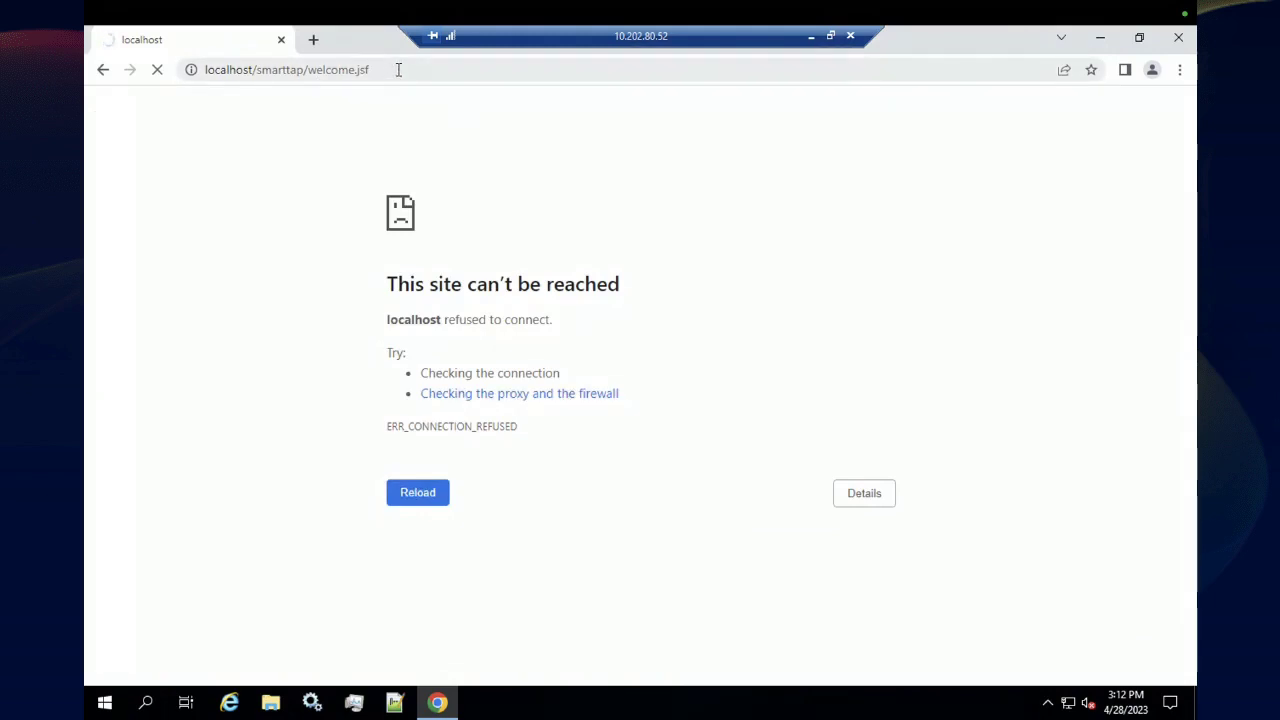
- Remove /smarttap/welcome.jsf from the address and load localhost again to reach the SmartTAP login page
left_click_drag(393, 70, 253, 69)
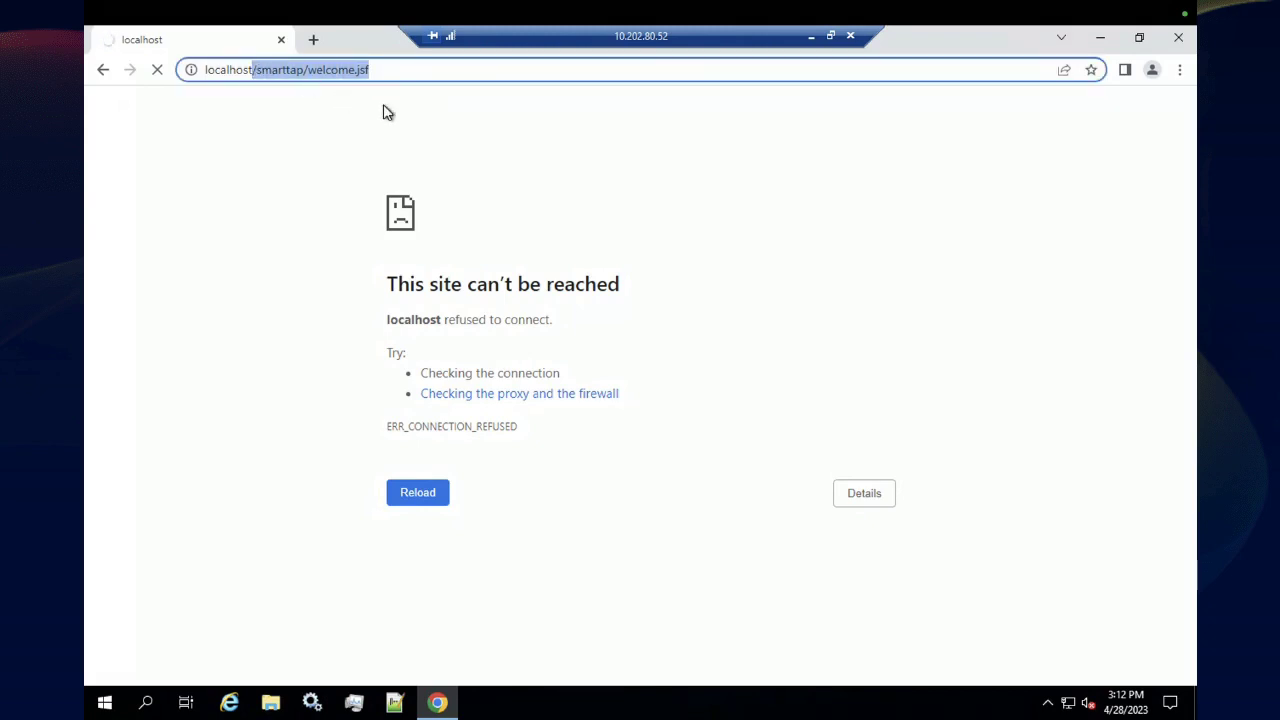
key("BackSpace")
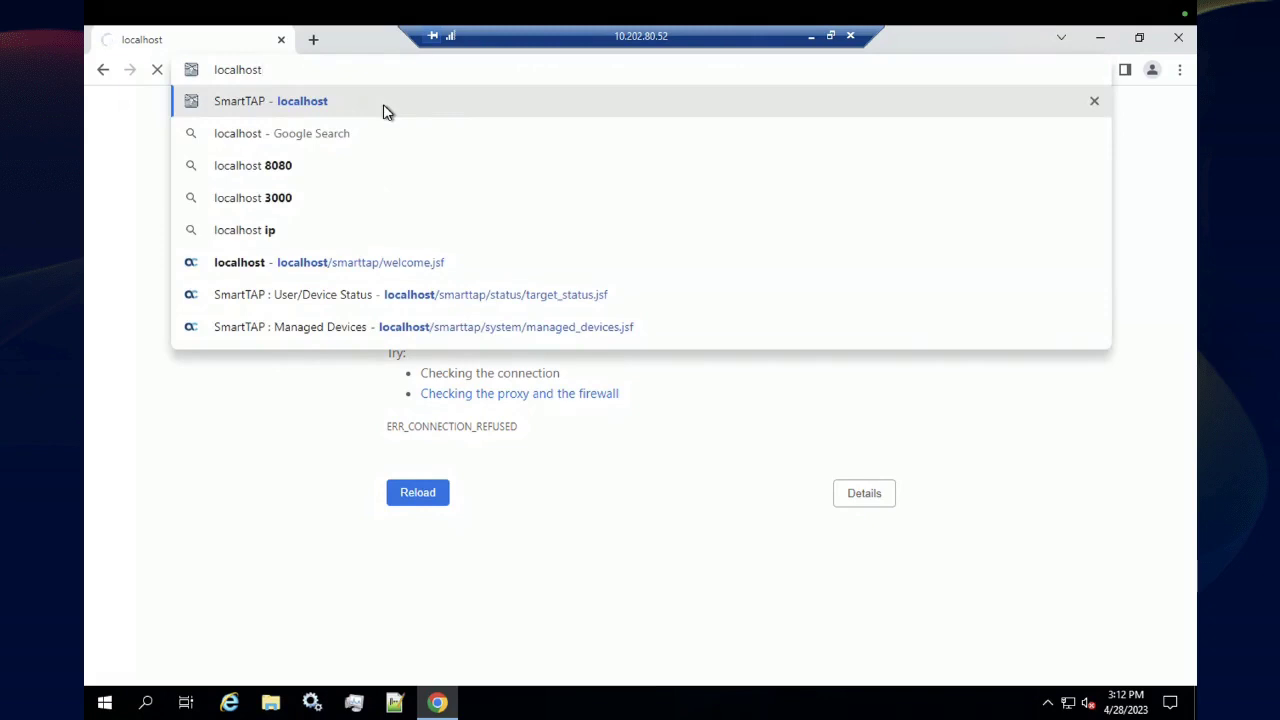
key("Return")
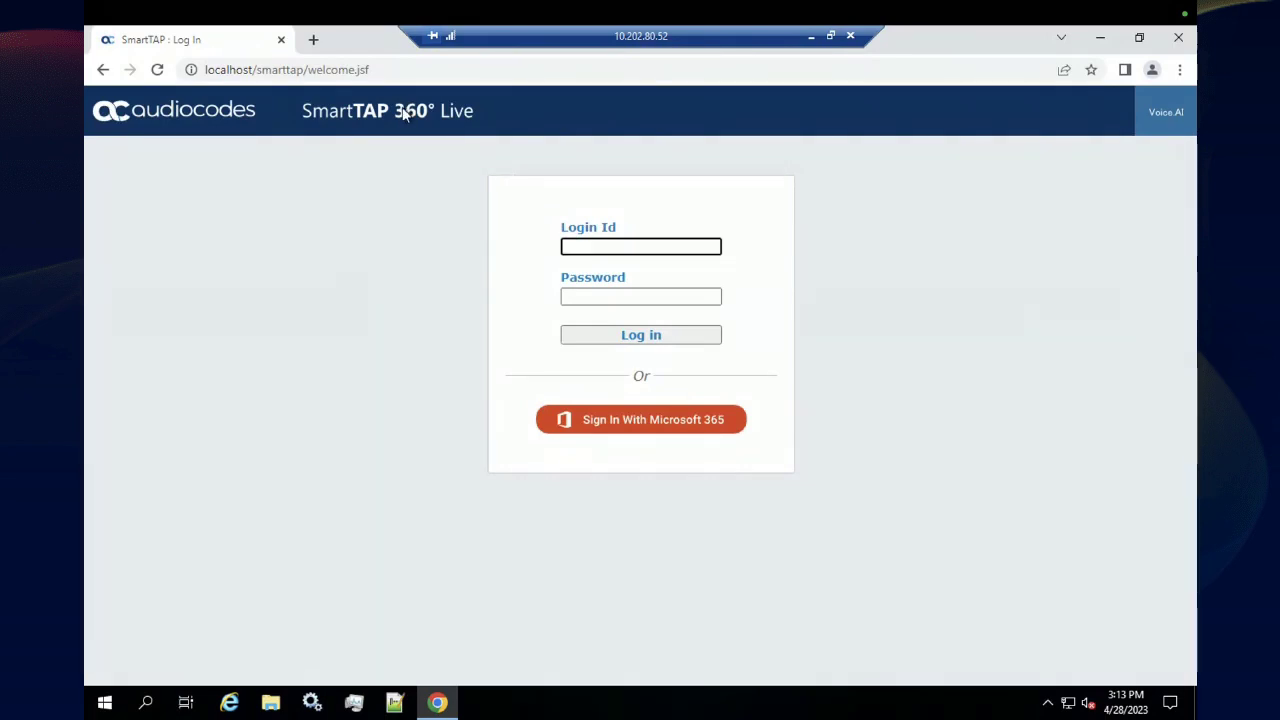
mouse_move(412, 115)
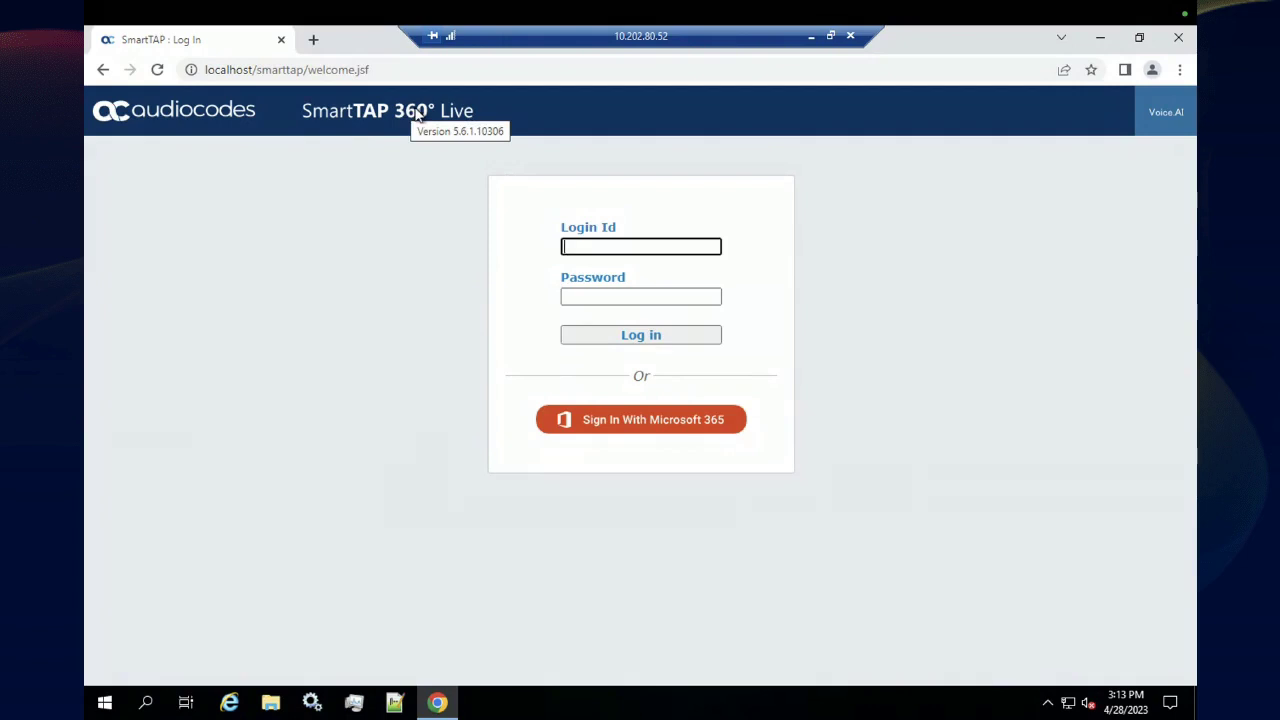